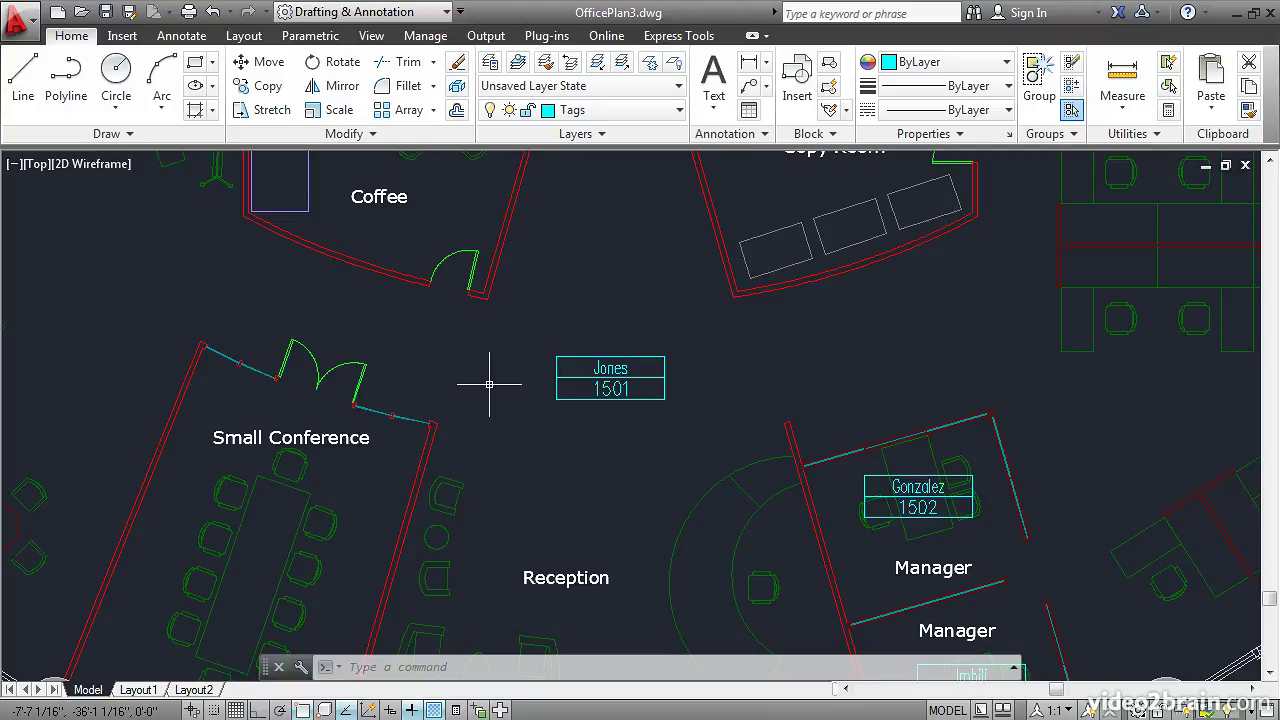
Step: Turn on the Area layer and select the Reception boundary polyline
{"action": "left_click", "coordinate": [670, 112]}
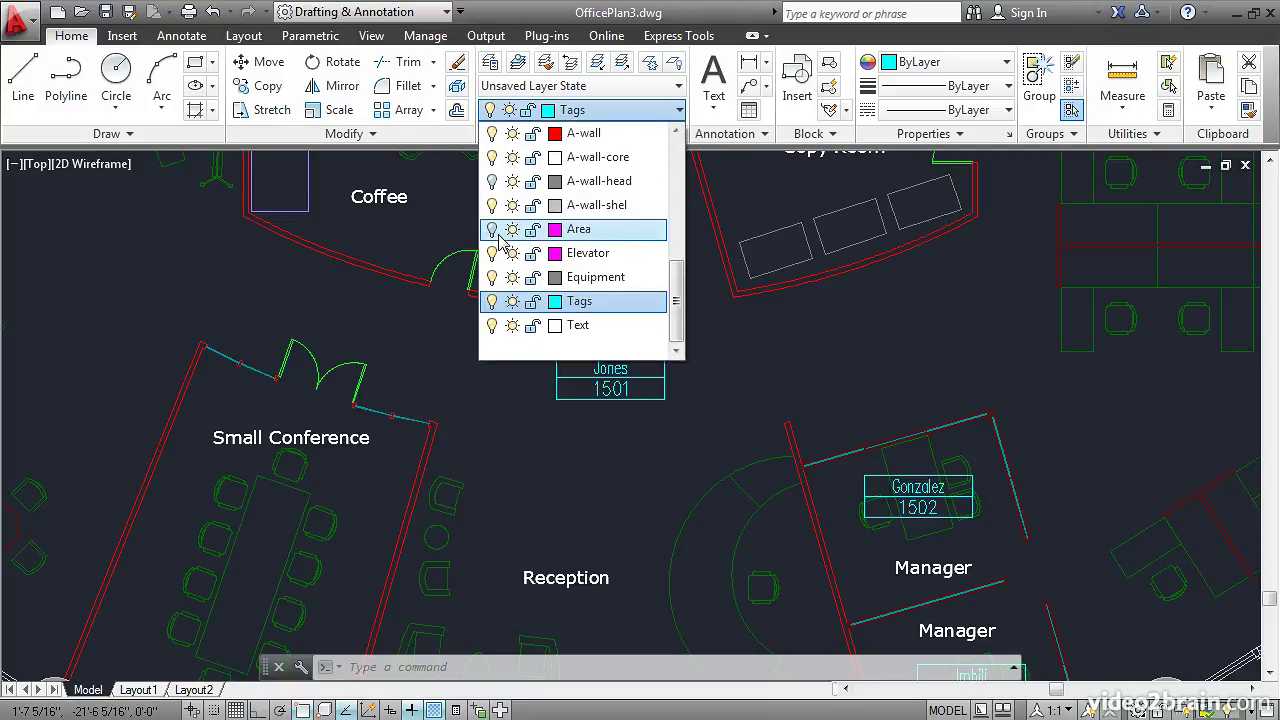
{"action": "left_click", "coordinate": [491, 238]}
{"action": "left_click", "coordinate": [466, 431]}
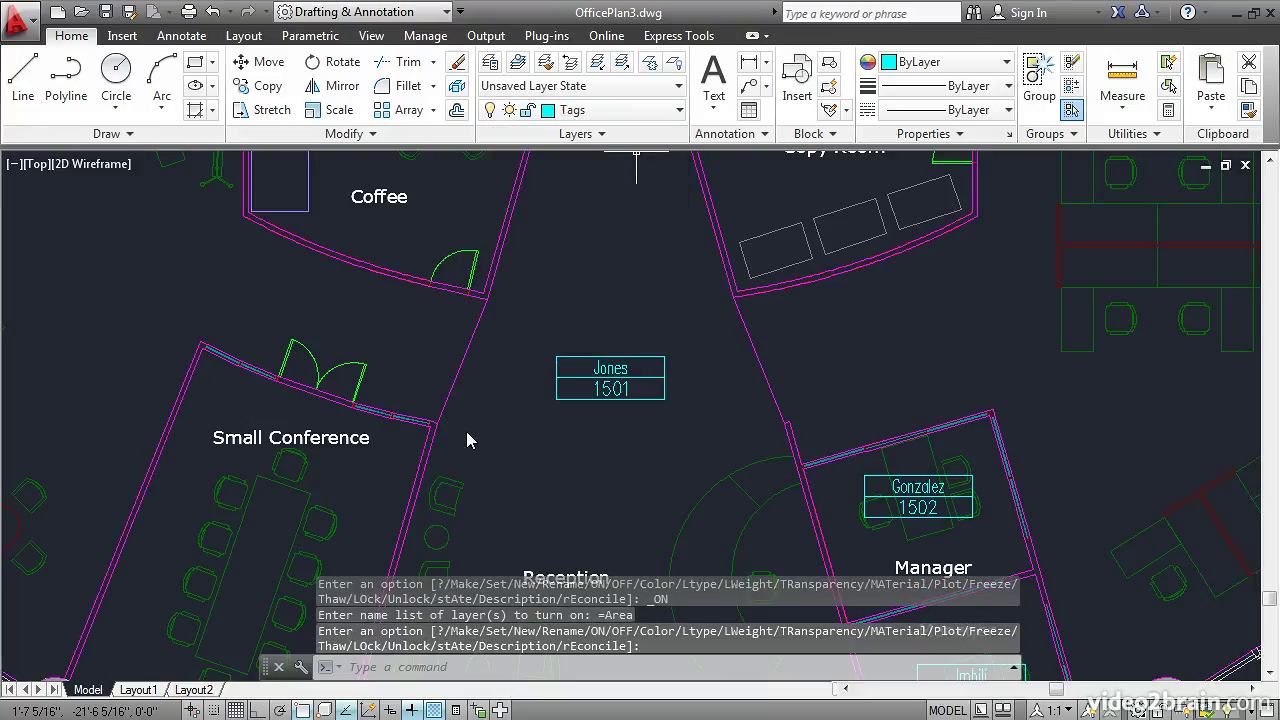
{"action": "key", "text": "Return"}
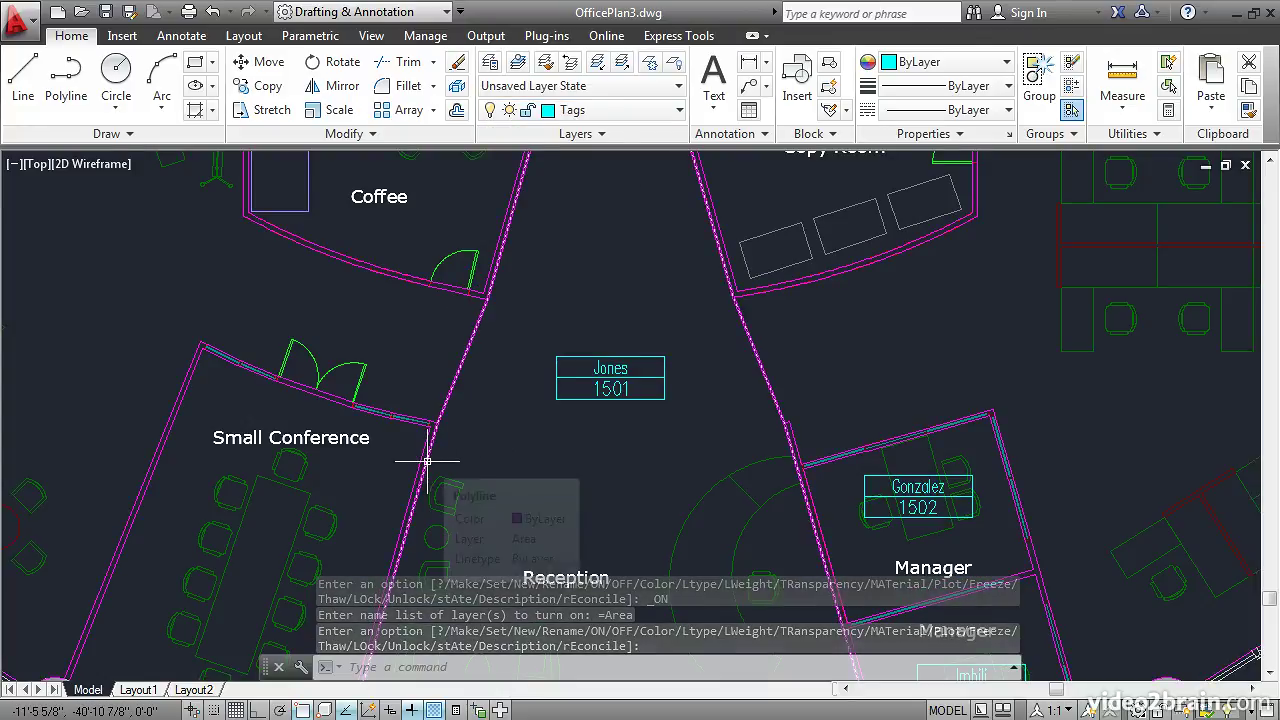
{"action": "left_click", "coordinate": [439, 461]}
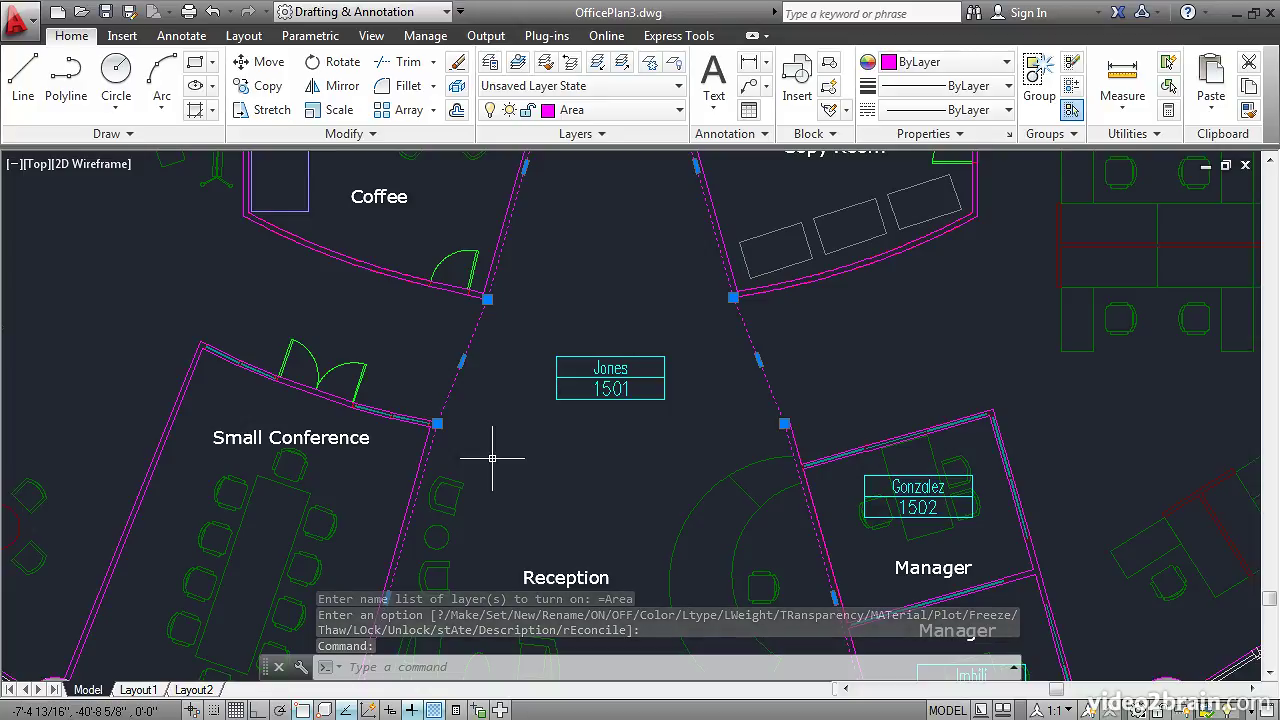
{"action": "right_click", "coordinate": [648, 198]}
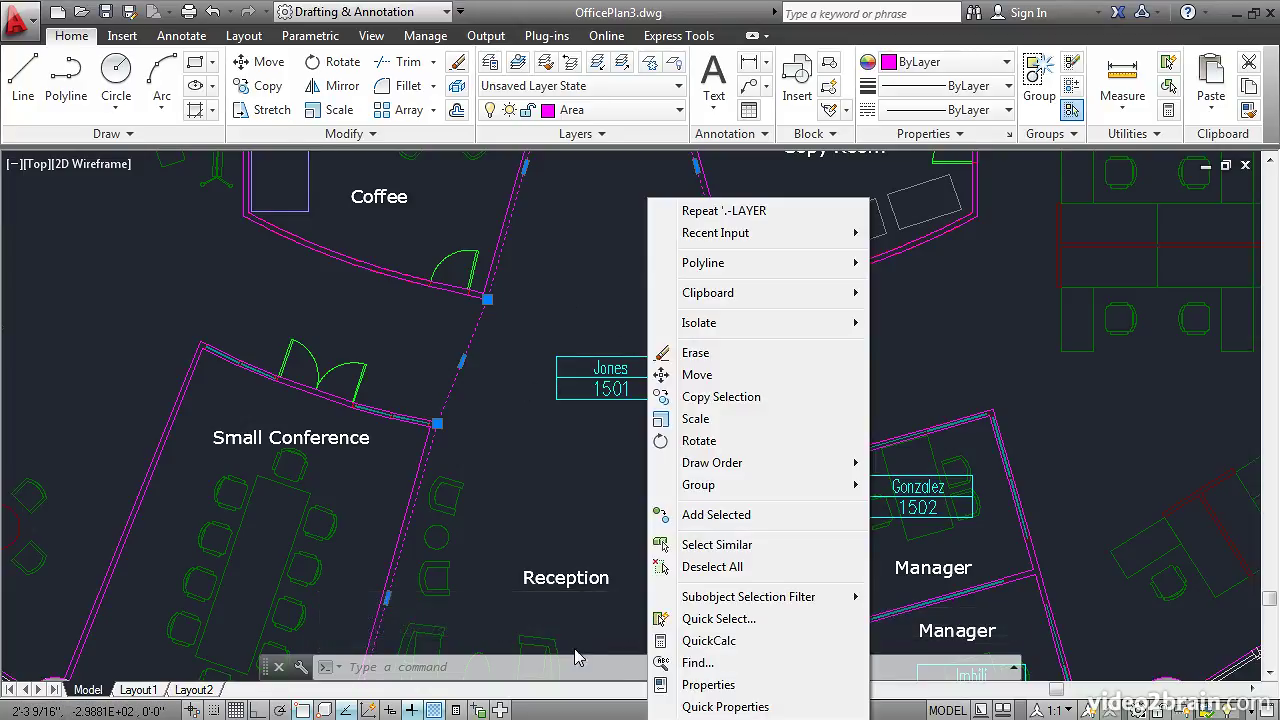
{"action": "left_click", "coordinate": [695, 685]}
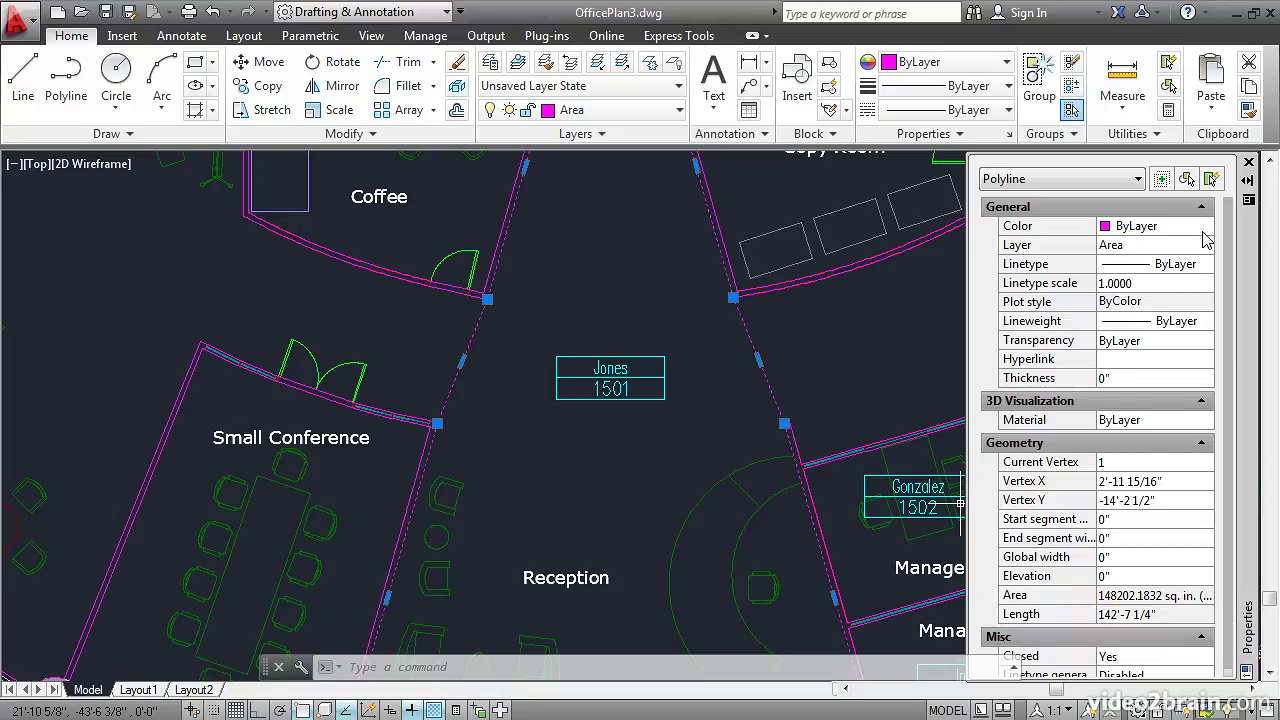
{"action": "left_click", "coordinate": [1248, 163]}
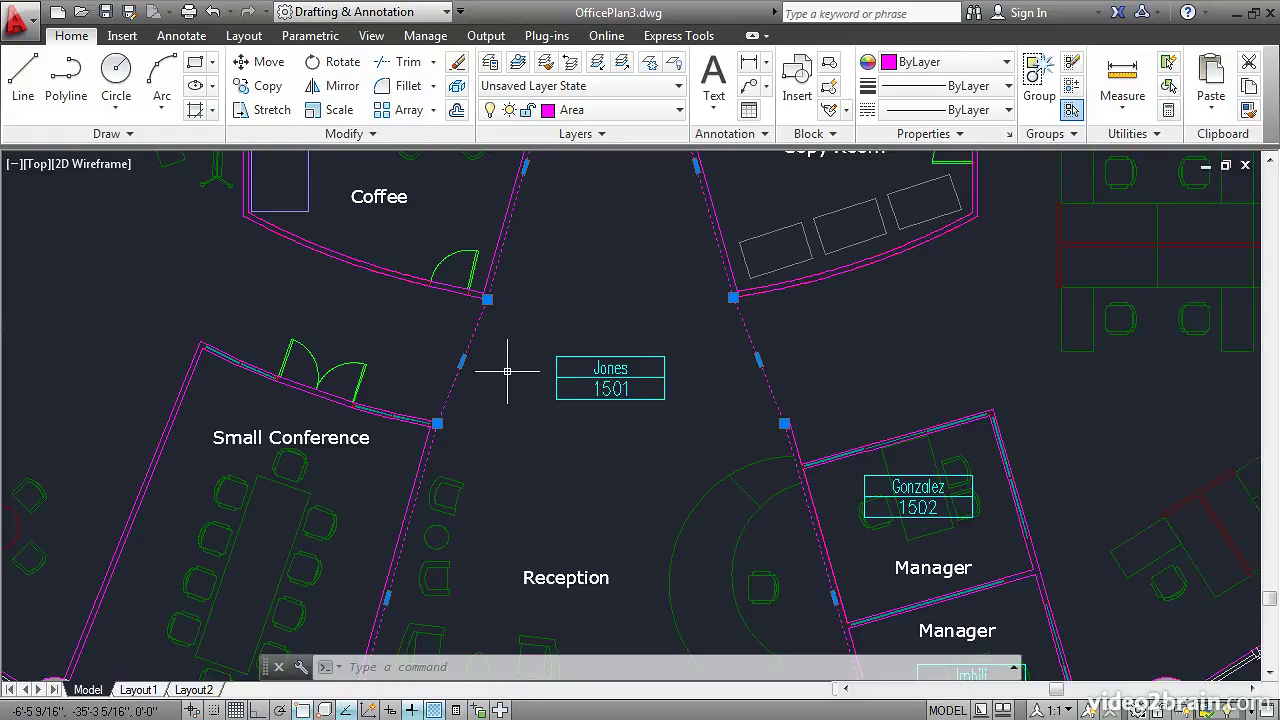
Step: Start Middle Center single-line text below the Jones 1501 tag, with default height and 0 rotation
{"action": "key", "text": "Escape"}
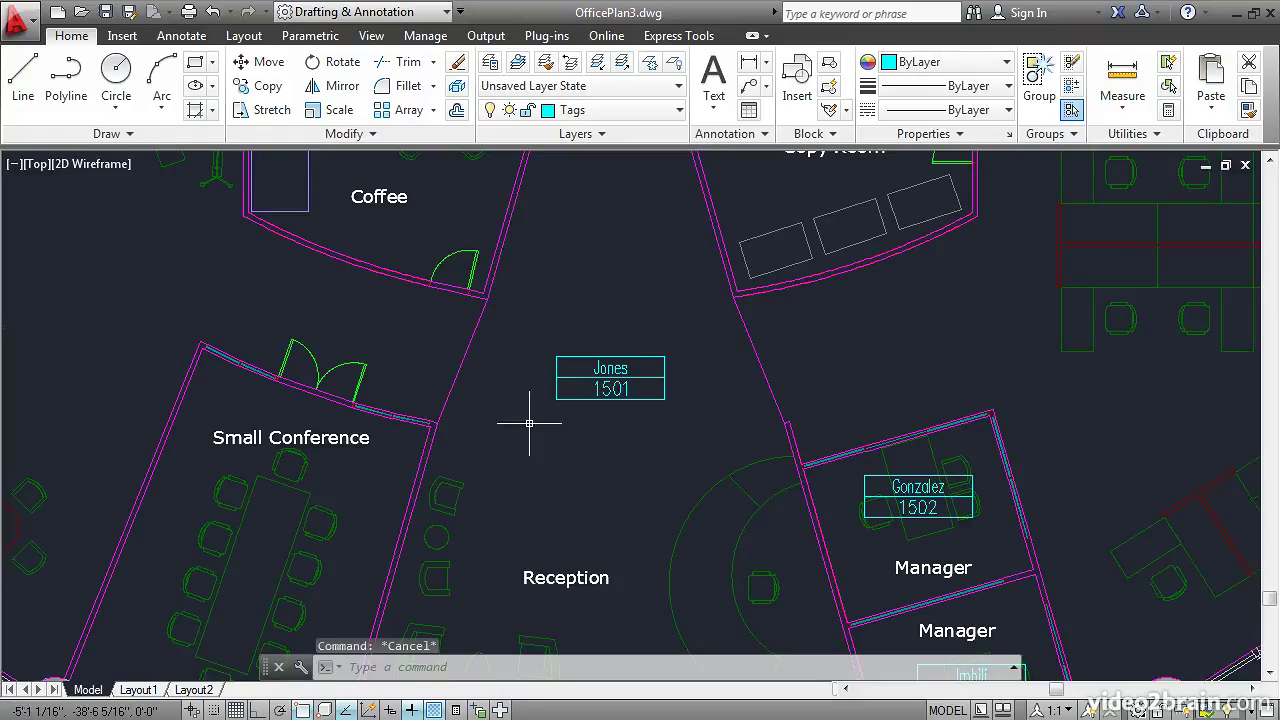
{"action": "scroll", "coordinate": [581, 437], "scroll_direction": "up", "scroll_amount": 4}
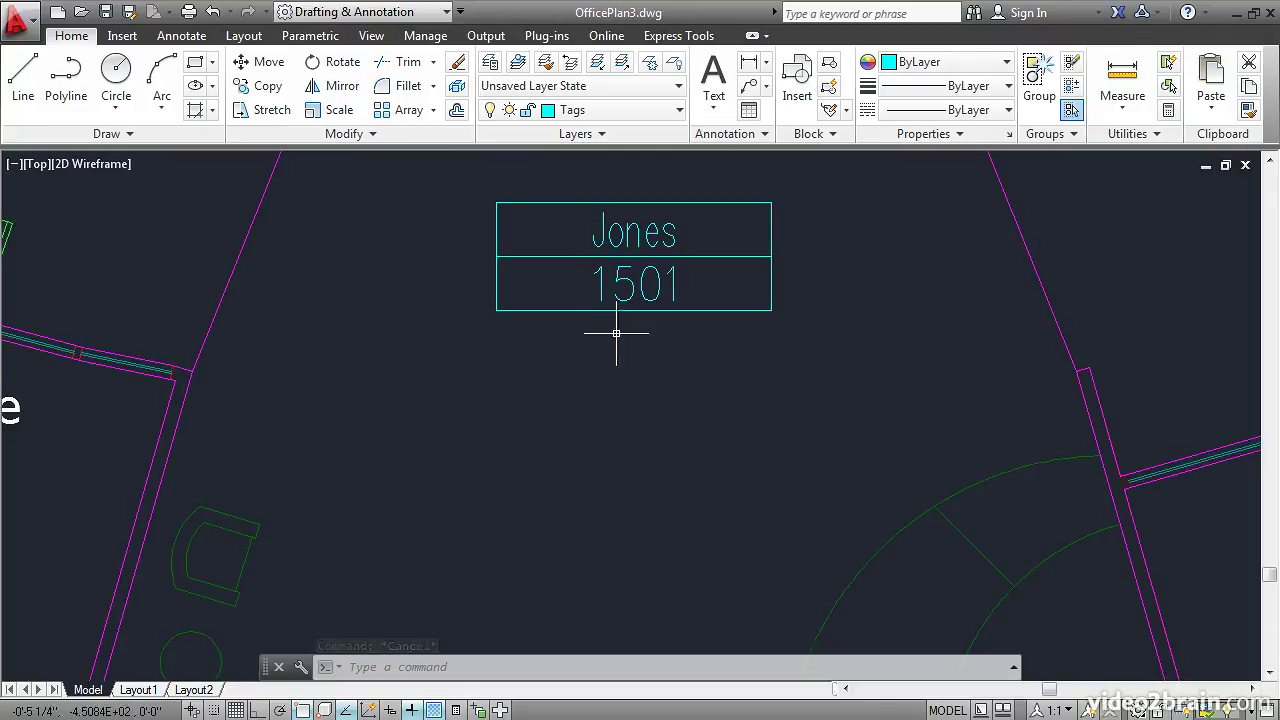
{"action": "left_click", "coordinate": [716, 110]}
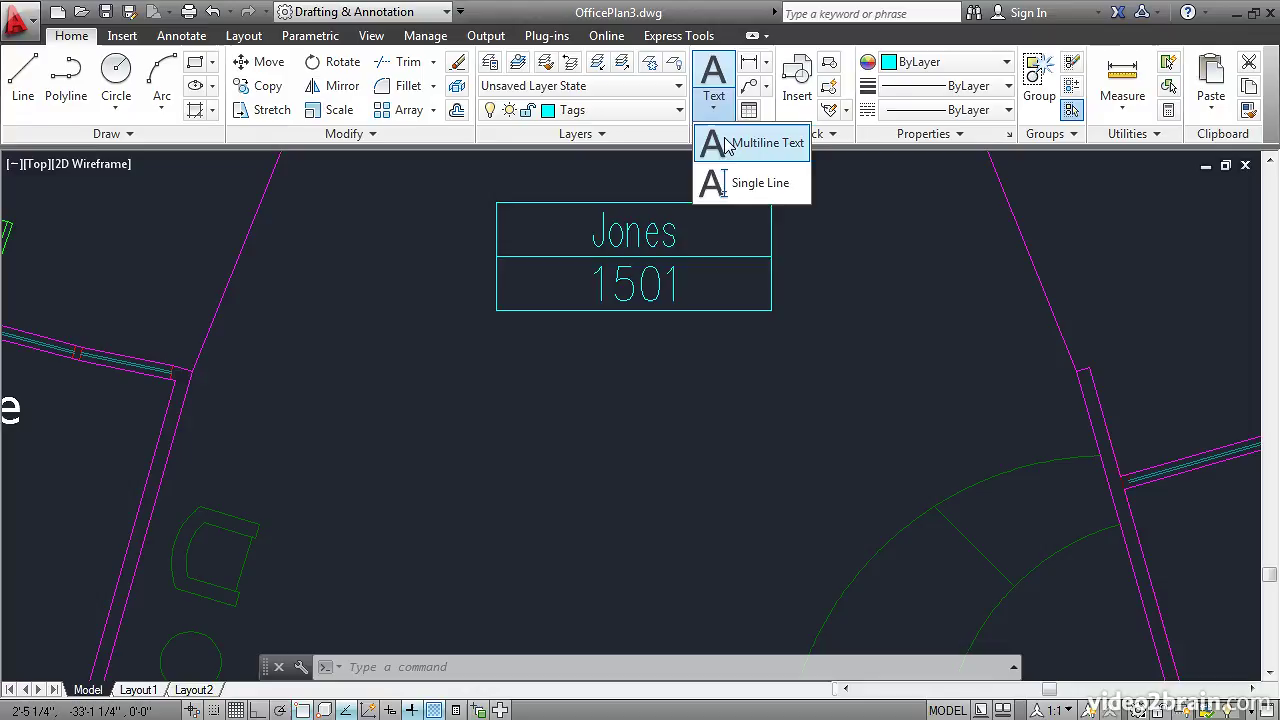
{"action": "left_click", "coordinate": [740, 184]}
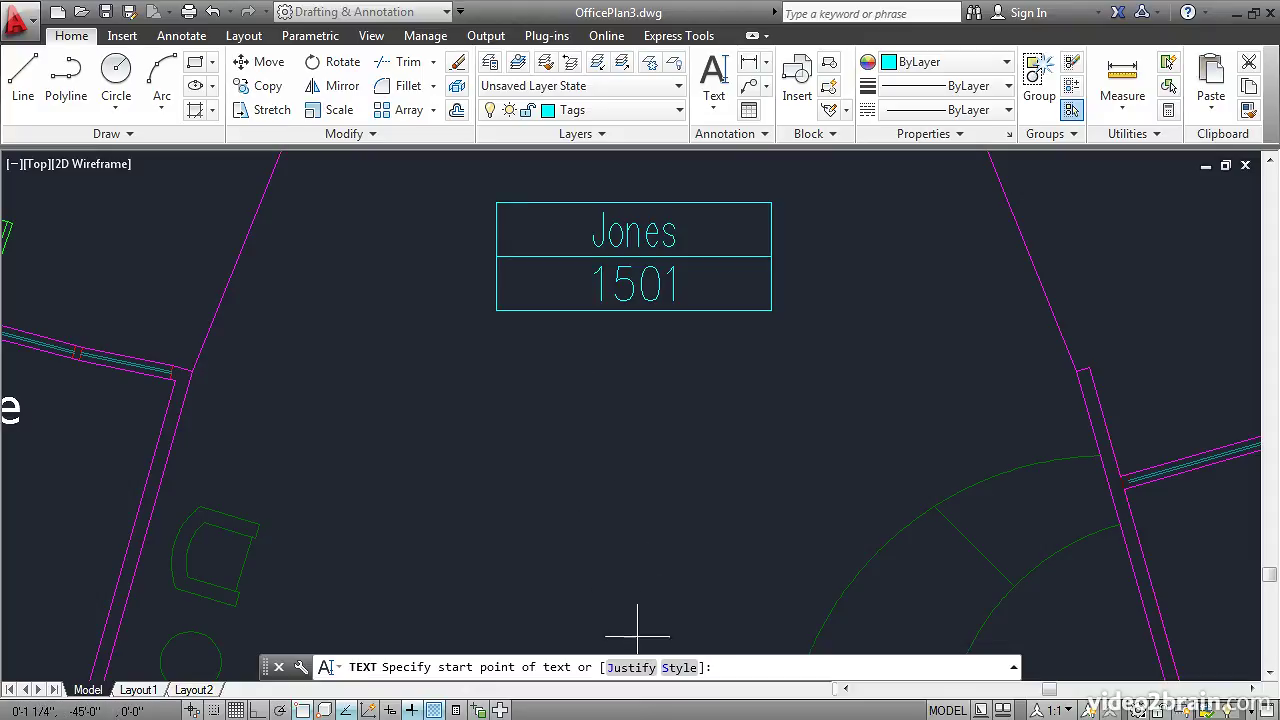
{"action": "left_click", "coordinate": [641, 668]}
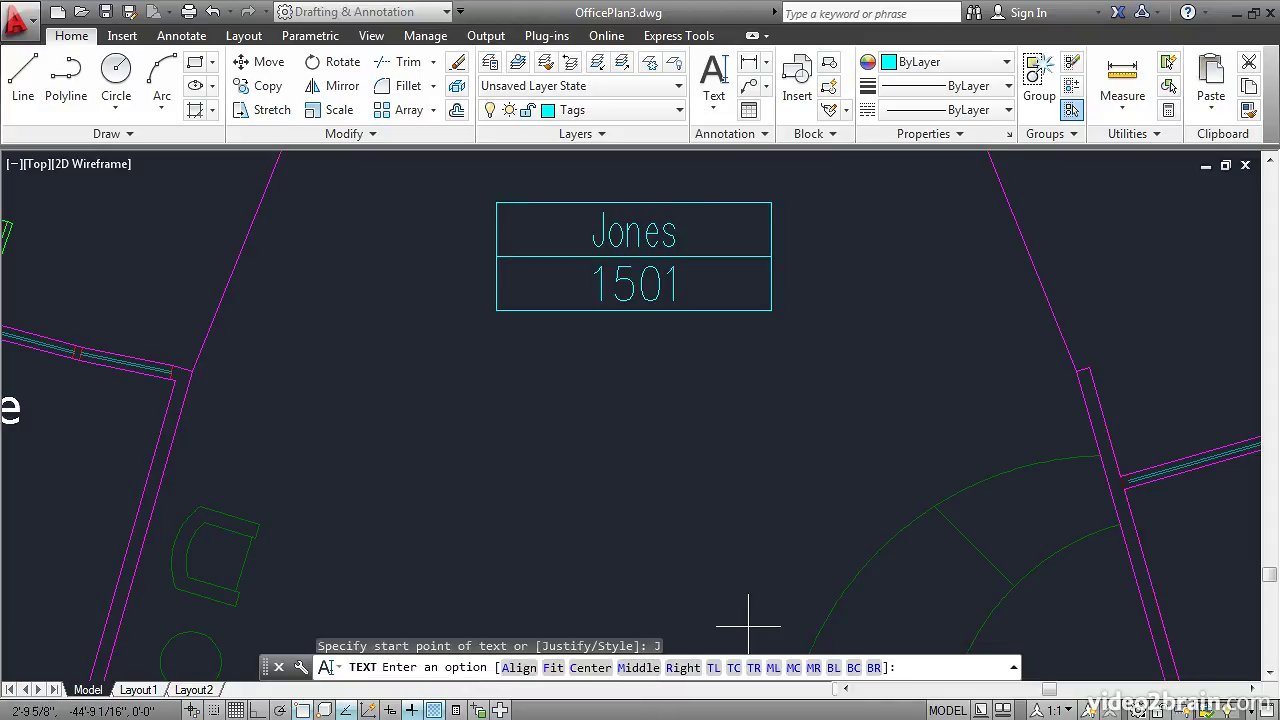
{"action": "left_click", "coordinate": [793, 668]}
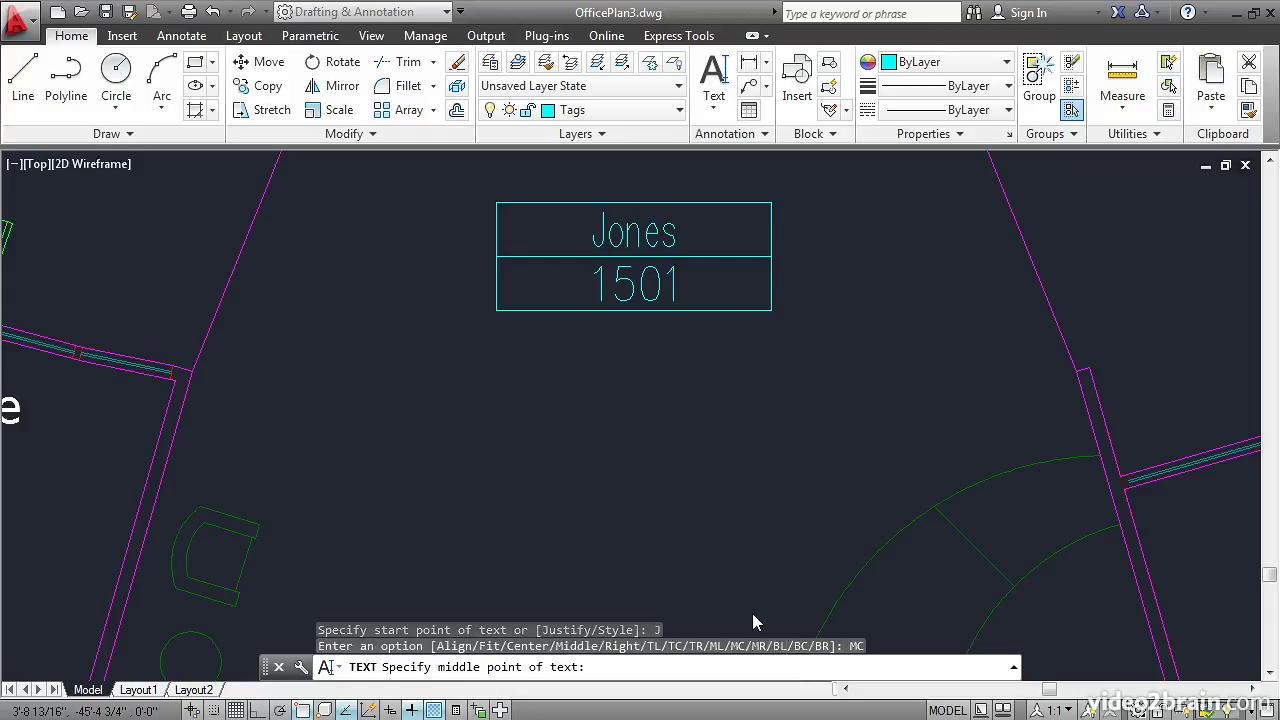
{"action": "left_click", "coordinate": [634, 346]}
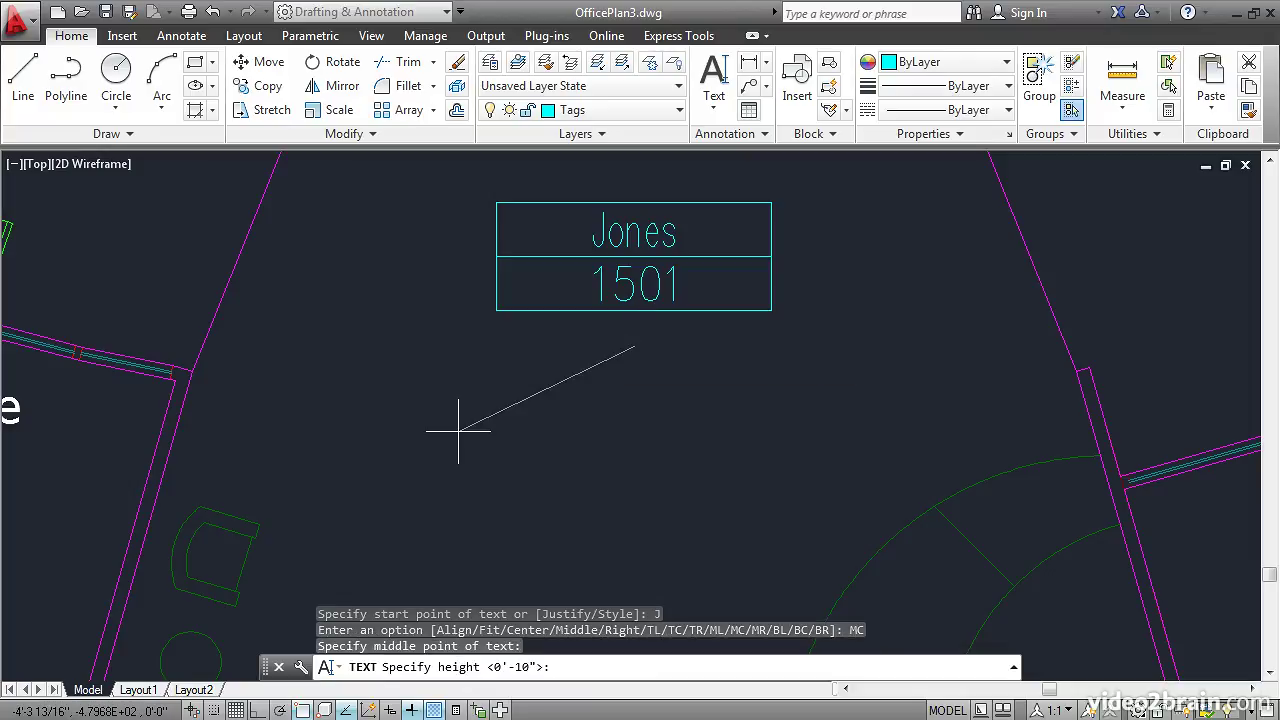
{"action": "key", "text": "Return"}
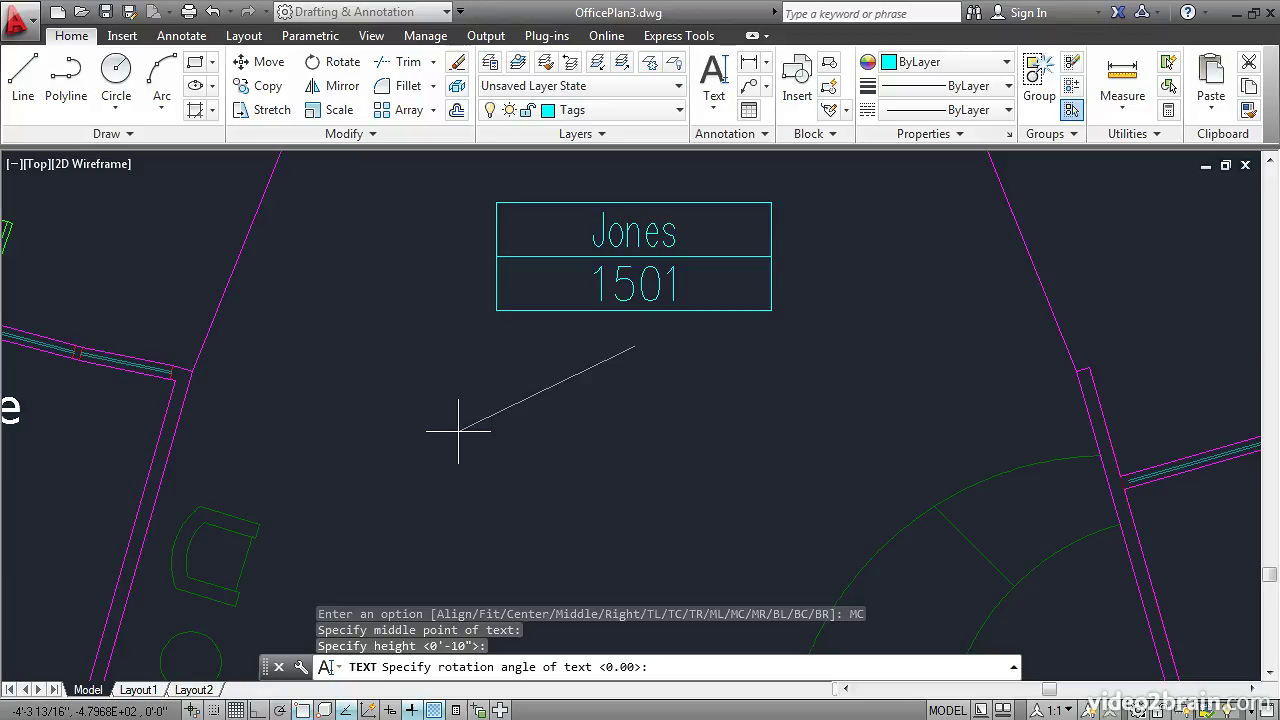
{"action": "key", "text": "Return"}
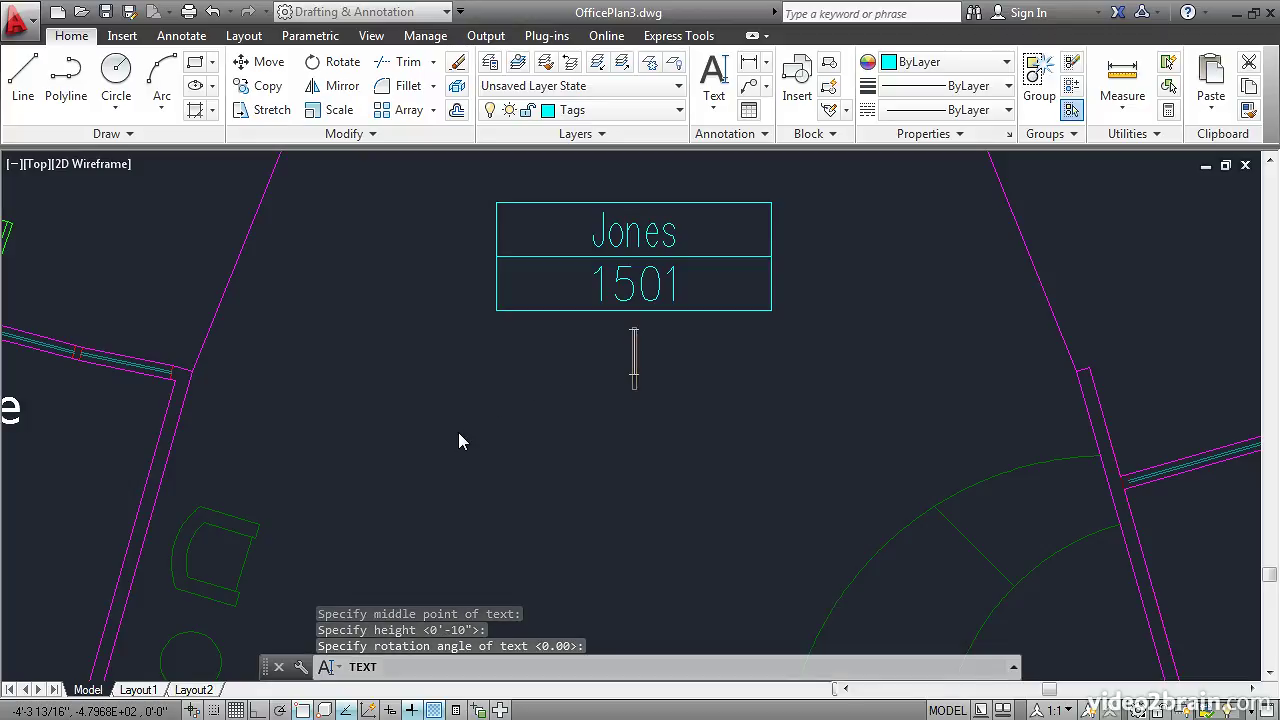
Step: Insert an Object field reading the Reception boundary polyline's Area in Decimal format
{"action": "right_click", "coordinate": [577, 377]}
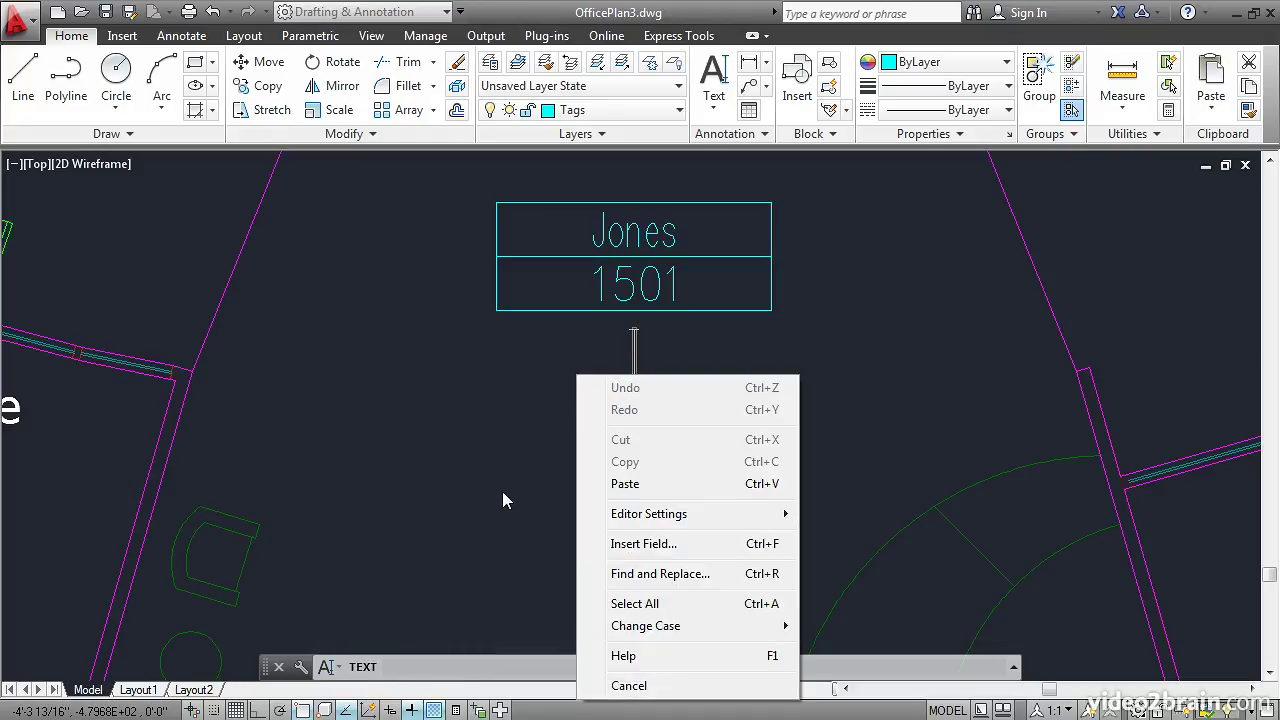
{"action": "left_click", "coordinate": [637, 546]}
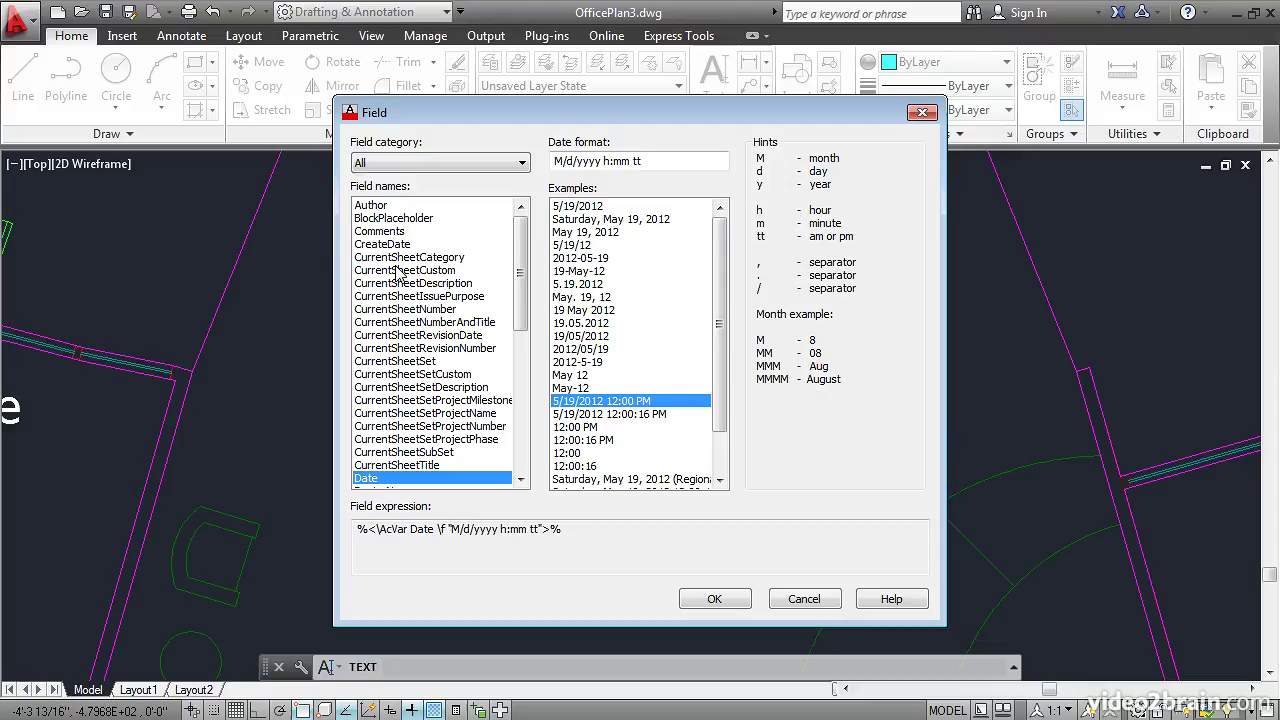
{"action": "left_click_drag", "start_coordinate": [521, 237], "coordinate": [528, 350]}
{"action": "left_click", "coordinate": [371, 387]}
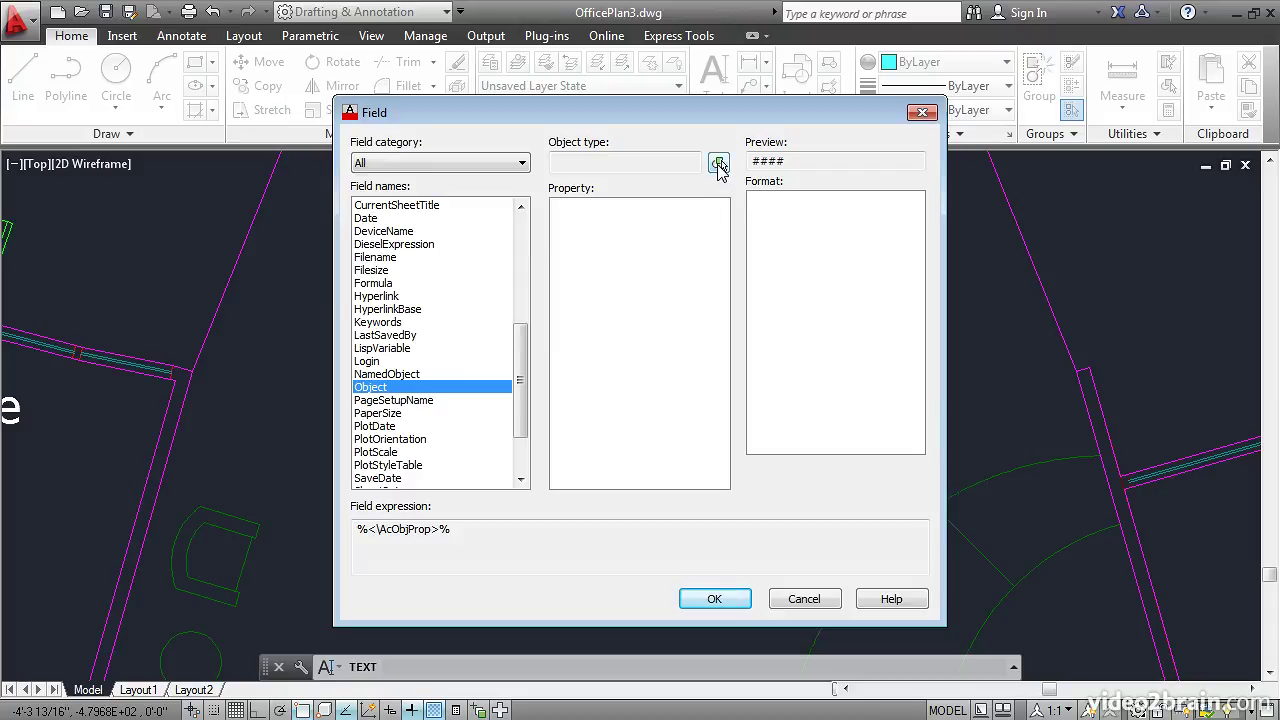
{"action": "left_click", "coordinate": [719, 163]}
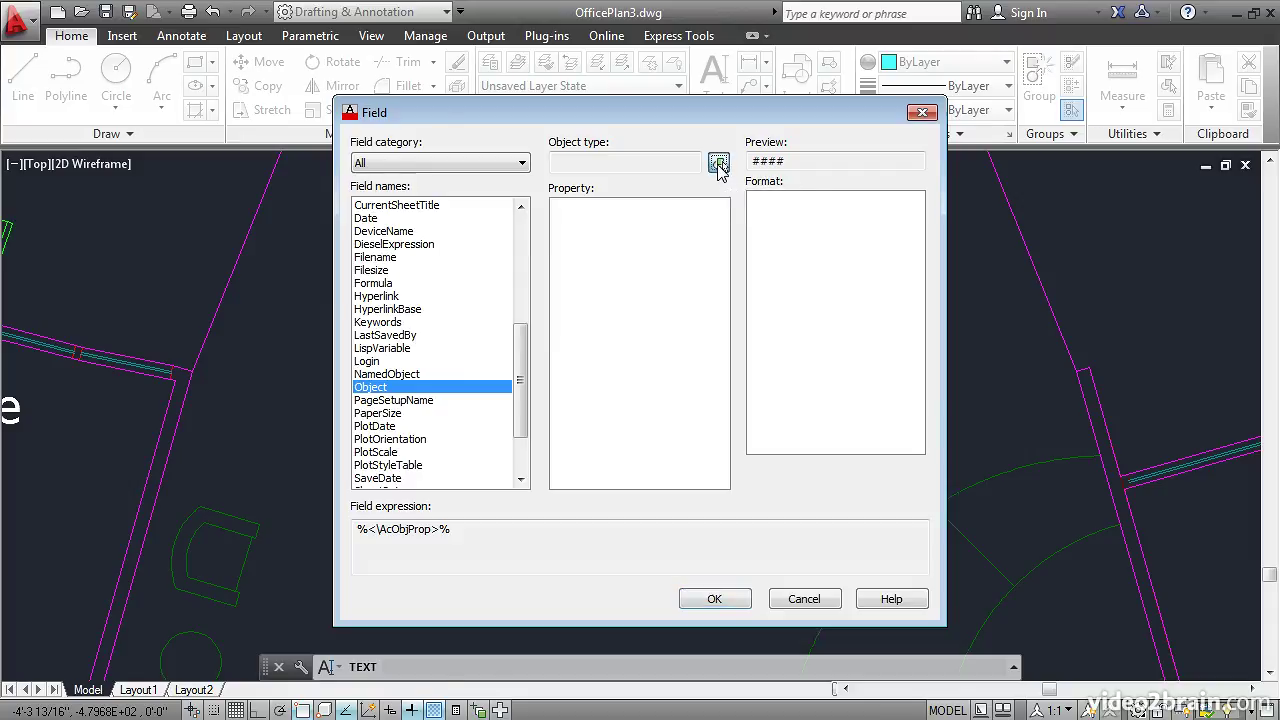
{"action": "left_click", "coordinate": [166, 456]}
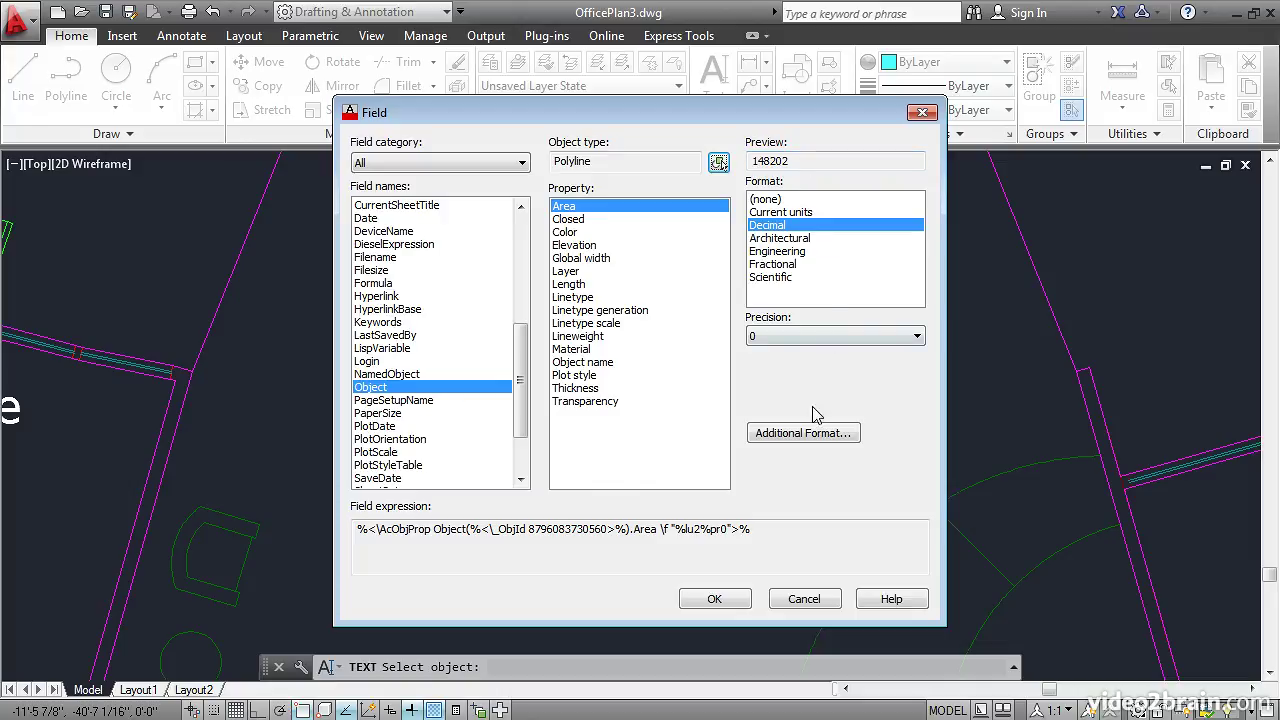
Step: Give the area field a 1/144 conversion factor and an SF suffix, then insert it
{"action": "left_click", "coordinate": [799, 433]}
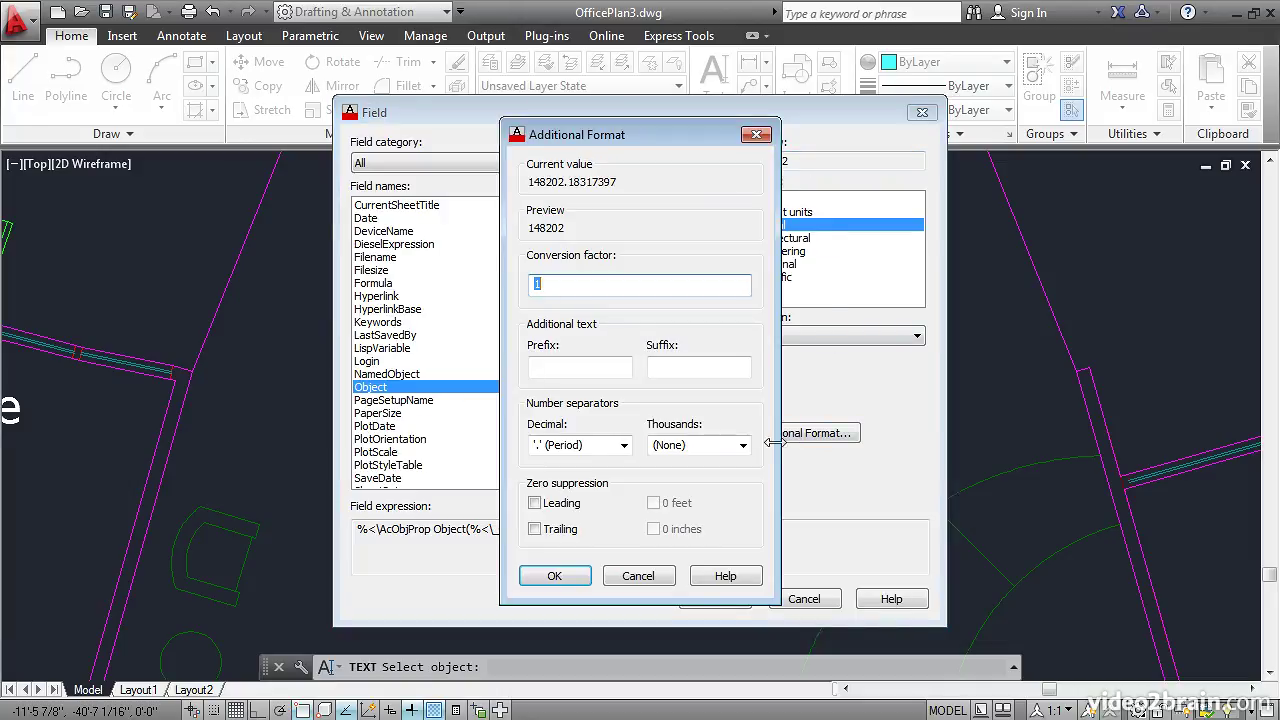
{"action": "left_click", "coordinate": [540, 285]}
{"action": "type", "text": "/144"}
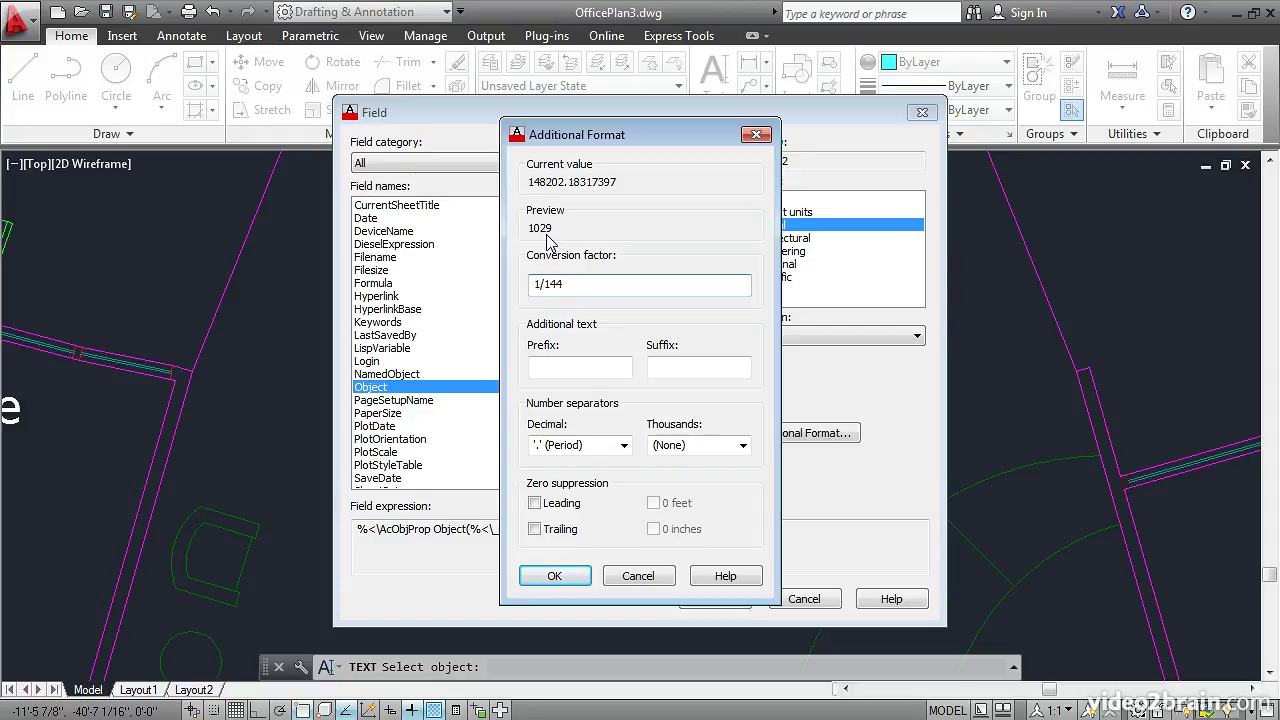
{"action": "left_click", "coordinate": [662, 369]}
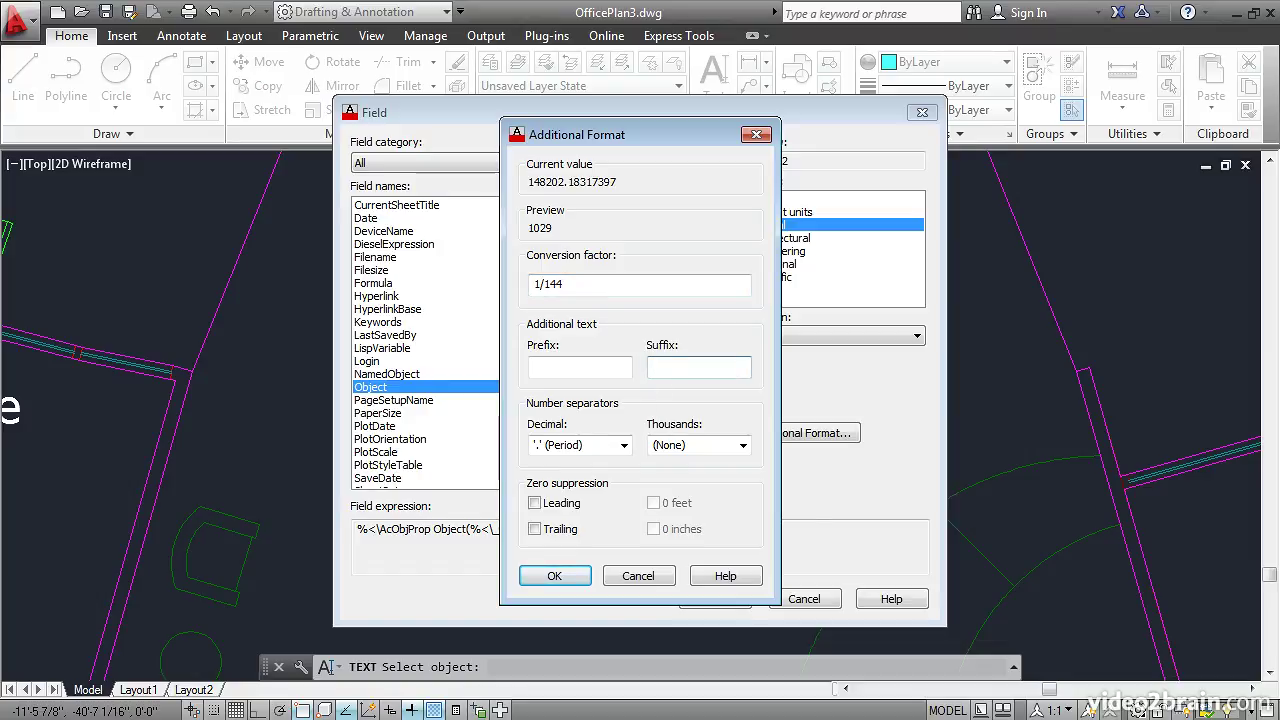
{"action": "type", "text": "SF"}
{"action": "left_click", "coordinate": [556, 576]}
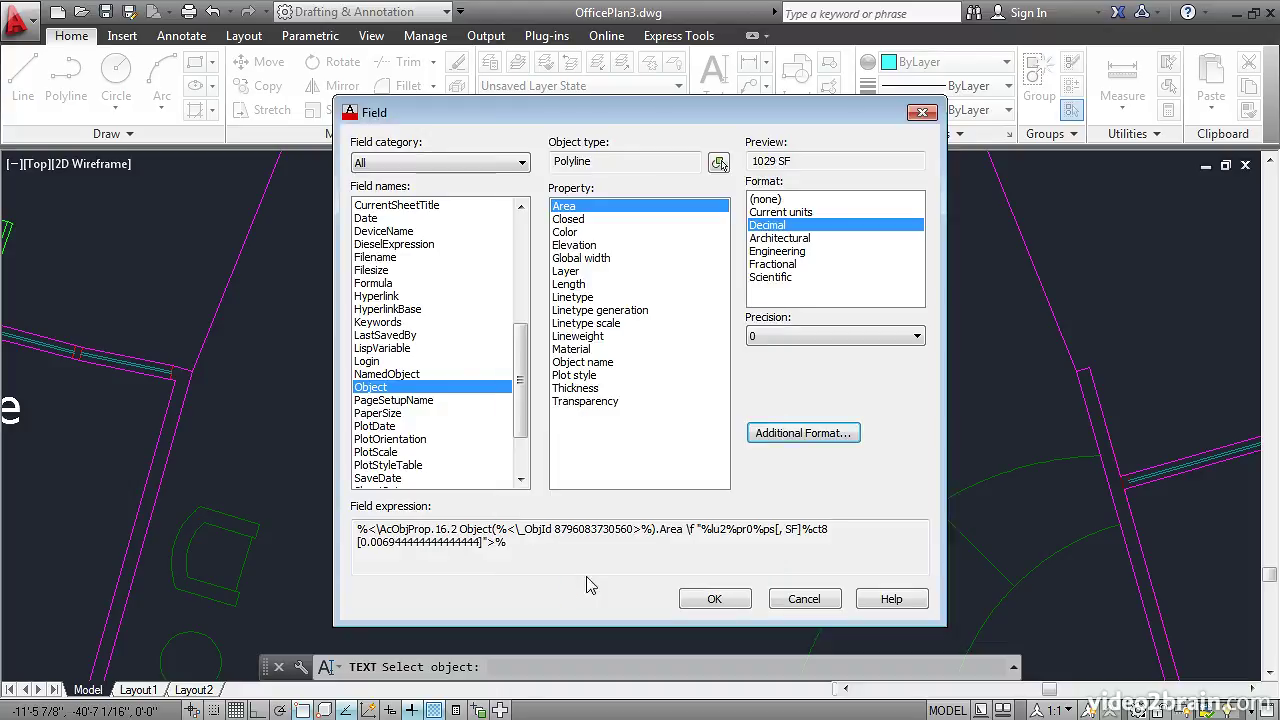
{"action": "left_click", "coordinate": [714, 598]}
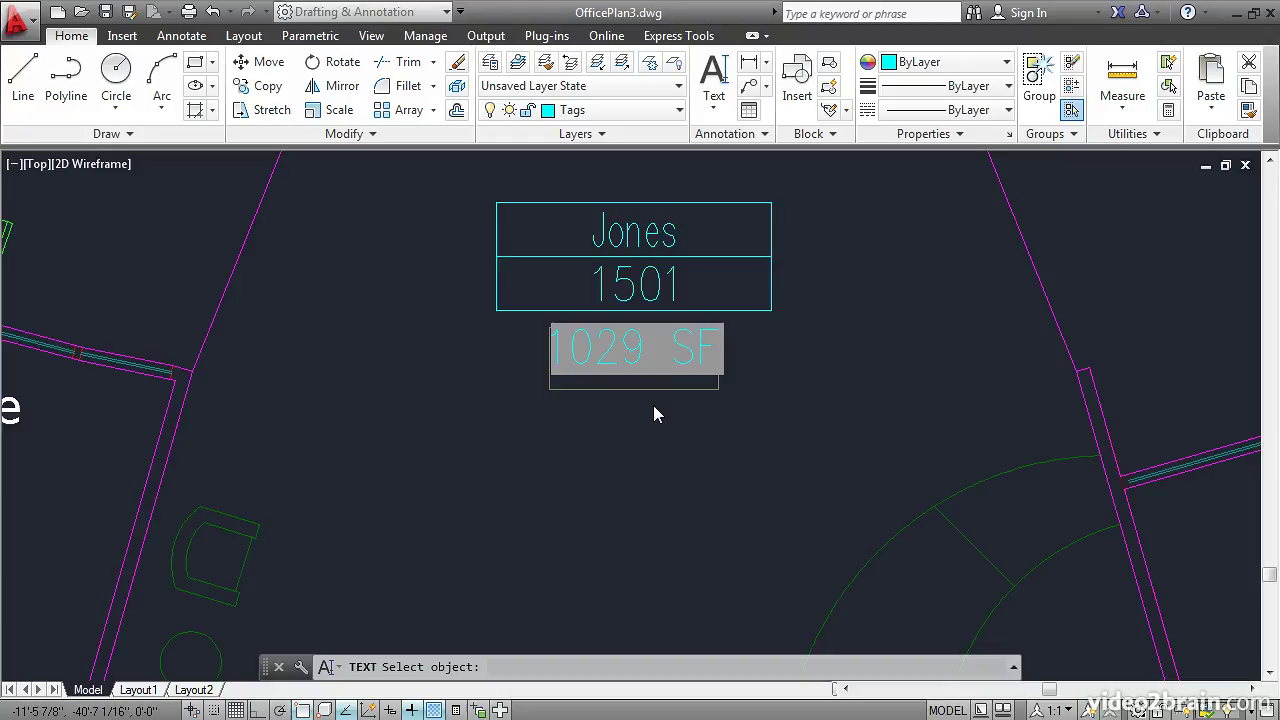
Step: Set the area field precision to 0.0 so it reads 1029.2 SF, and end text editing
{"action": "double_click", "coordinate": [638, 355]}
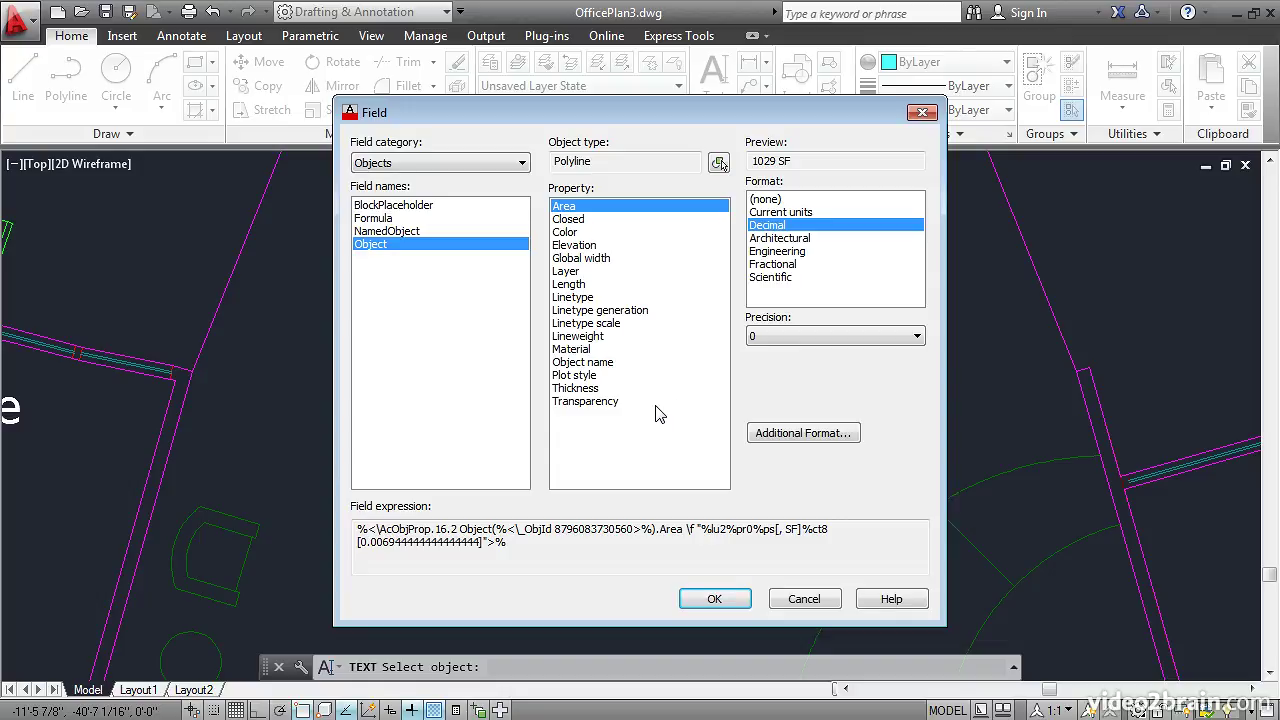
{"action": "left_click", "coordinate": [784, 338]}
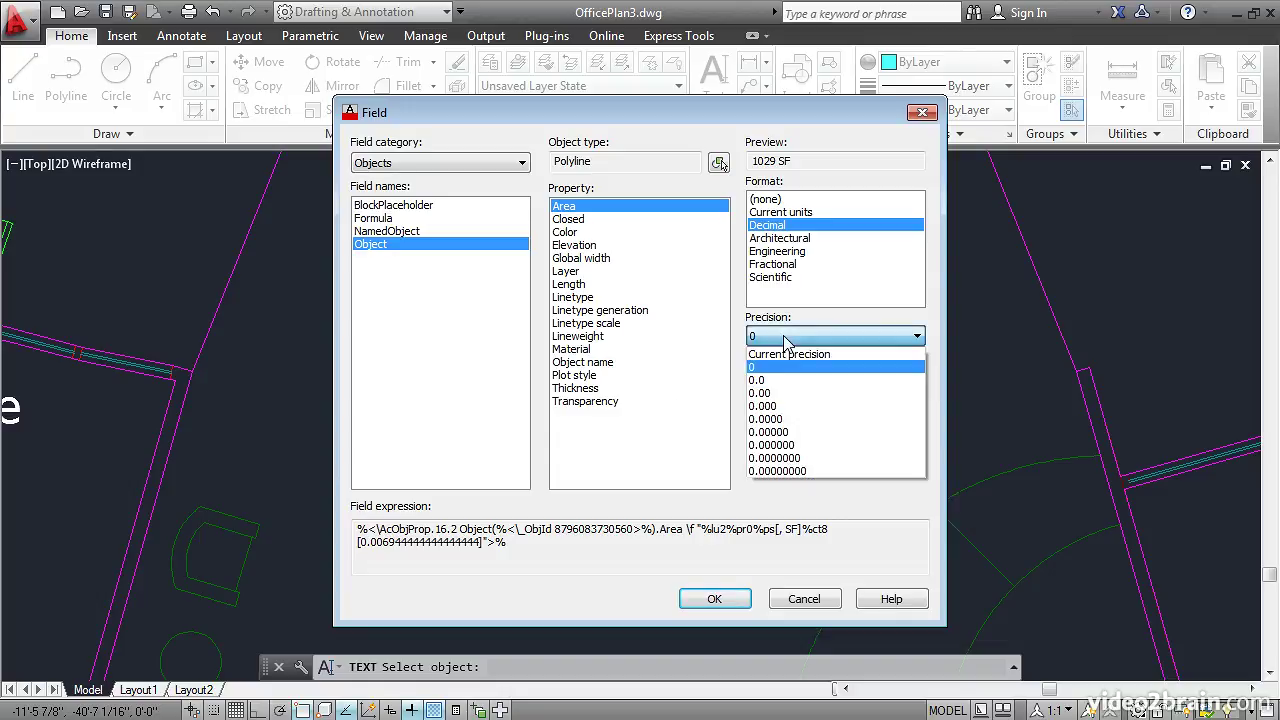
{"action": "left_click", "coordinate": [773, 380]}
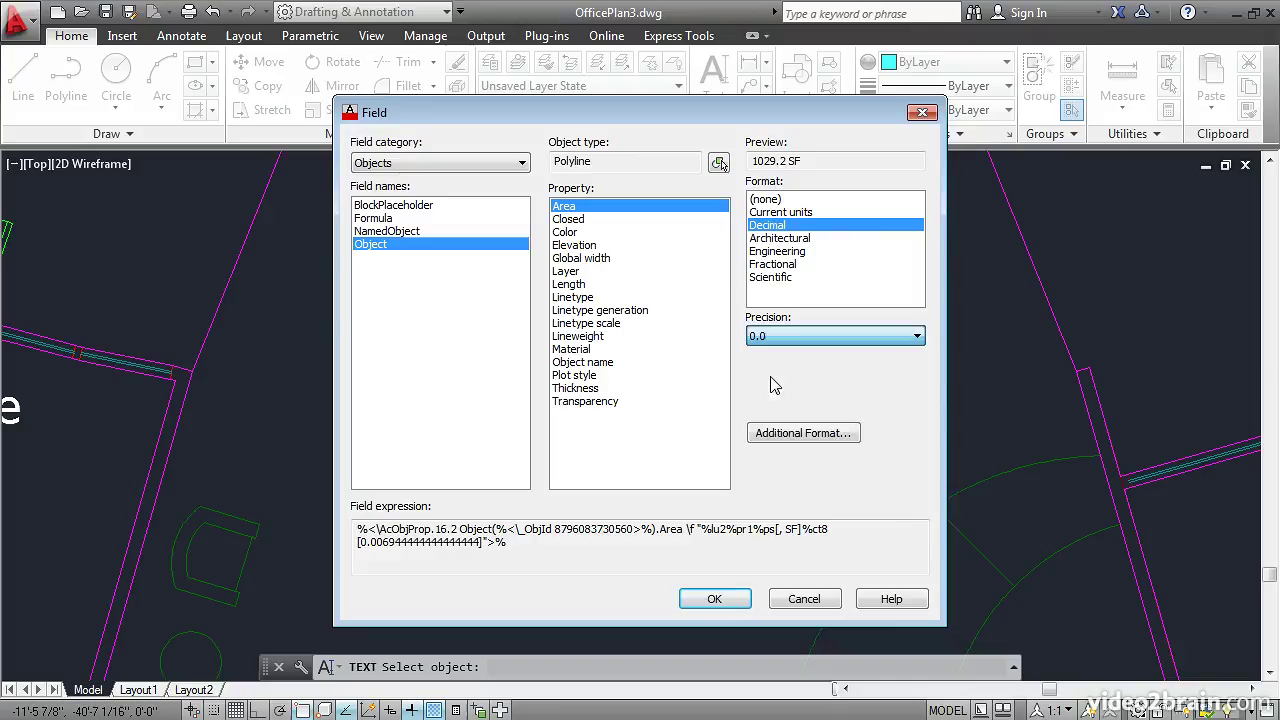
{"action": "left_click", "coordinate": [714, 598]}
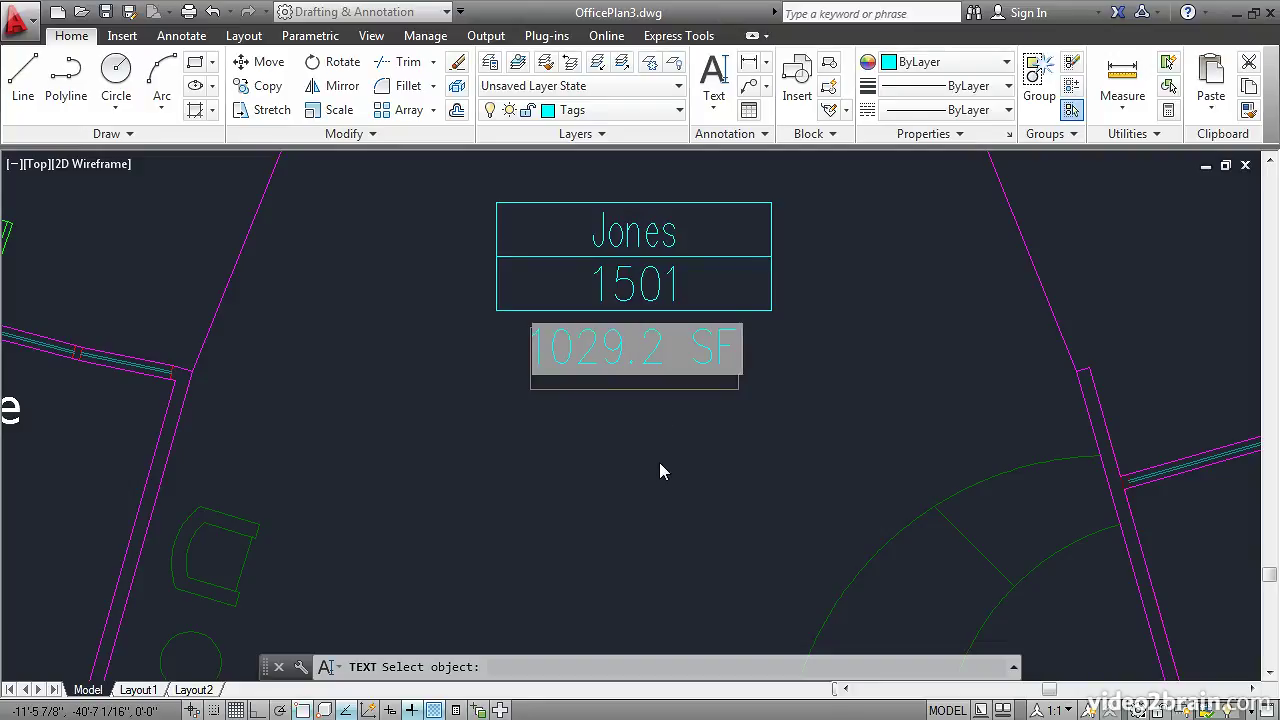
{"action": "key", "text": "Return"}
{"action": "key", "text": "Return"}
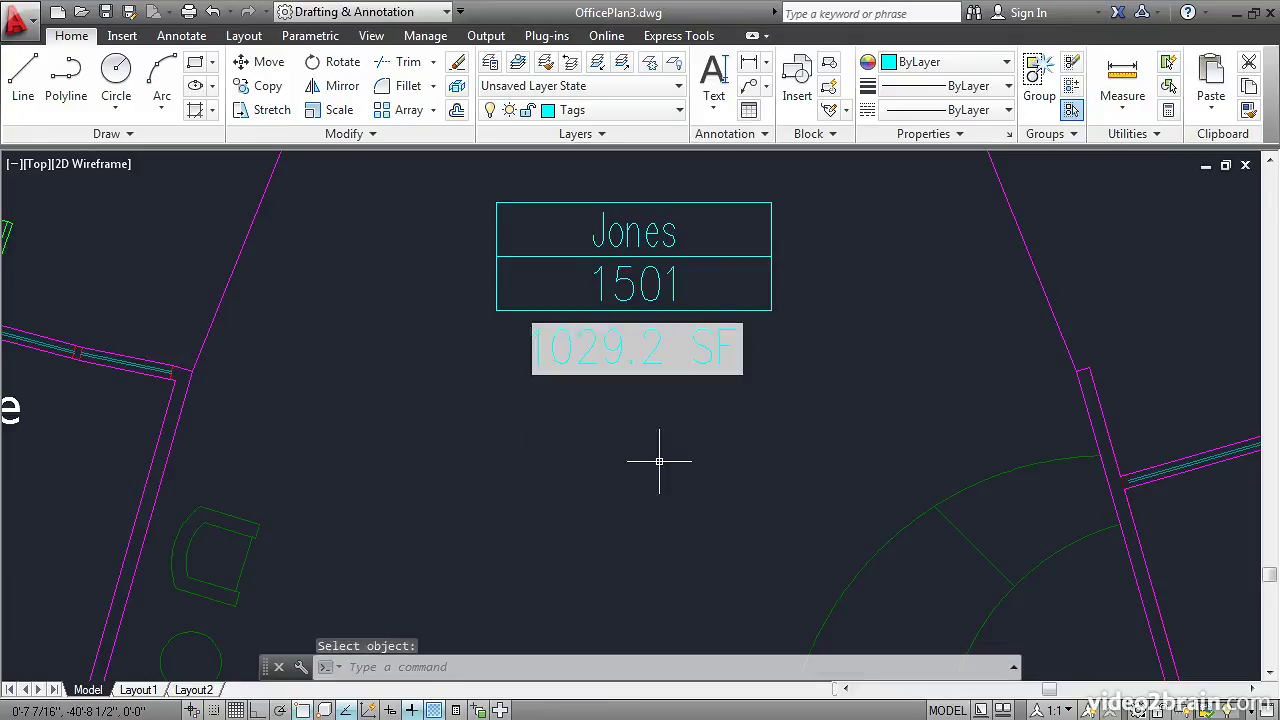
Step: Select the Reception area boundary polyline and pan to its bottom edge by the columns
{"action": "scroll", "coordinate": [660, 457], "scroll_direction": "down", "scroll_amount": 4}
{"action": "middle_click_drag", "start_coordinate": [654, 486], "coordinate": [648, 420]}
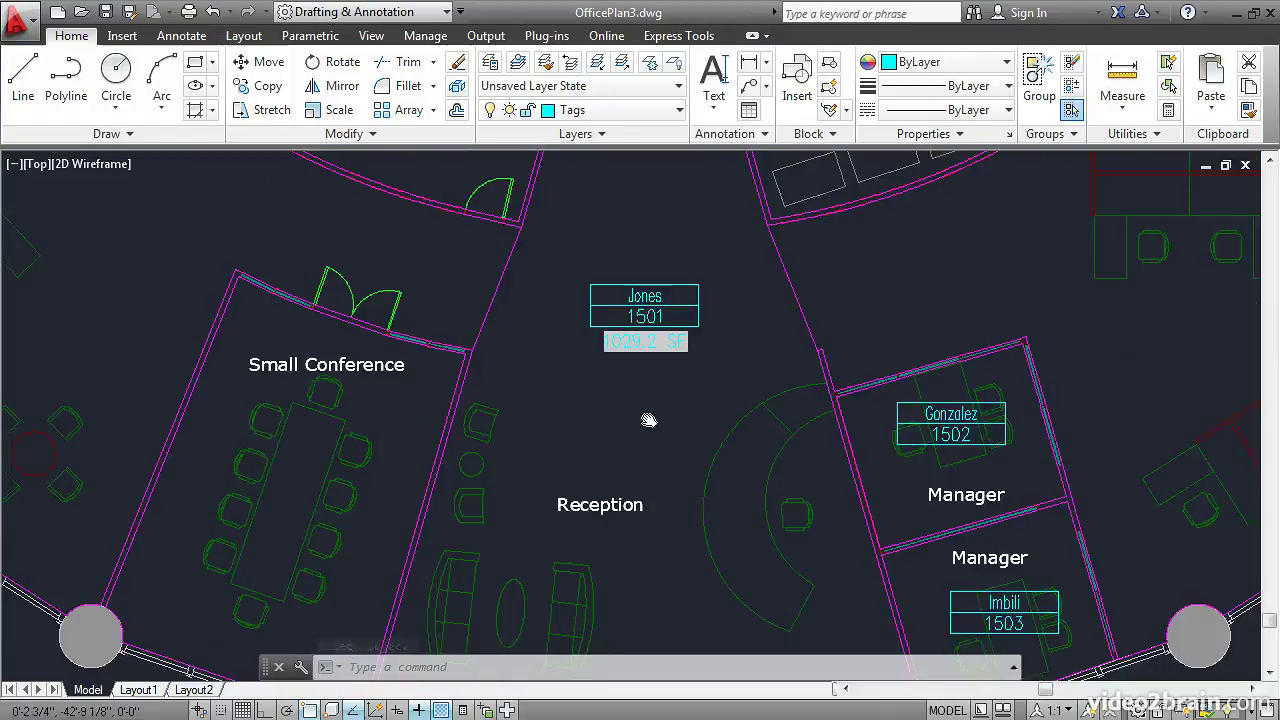
{"action": "scroll", "coordinate": [651, 430], "scroll_direction": "down", "scroll_amount": 2}
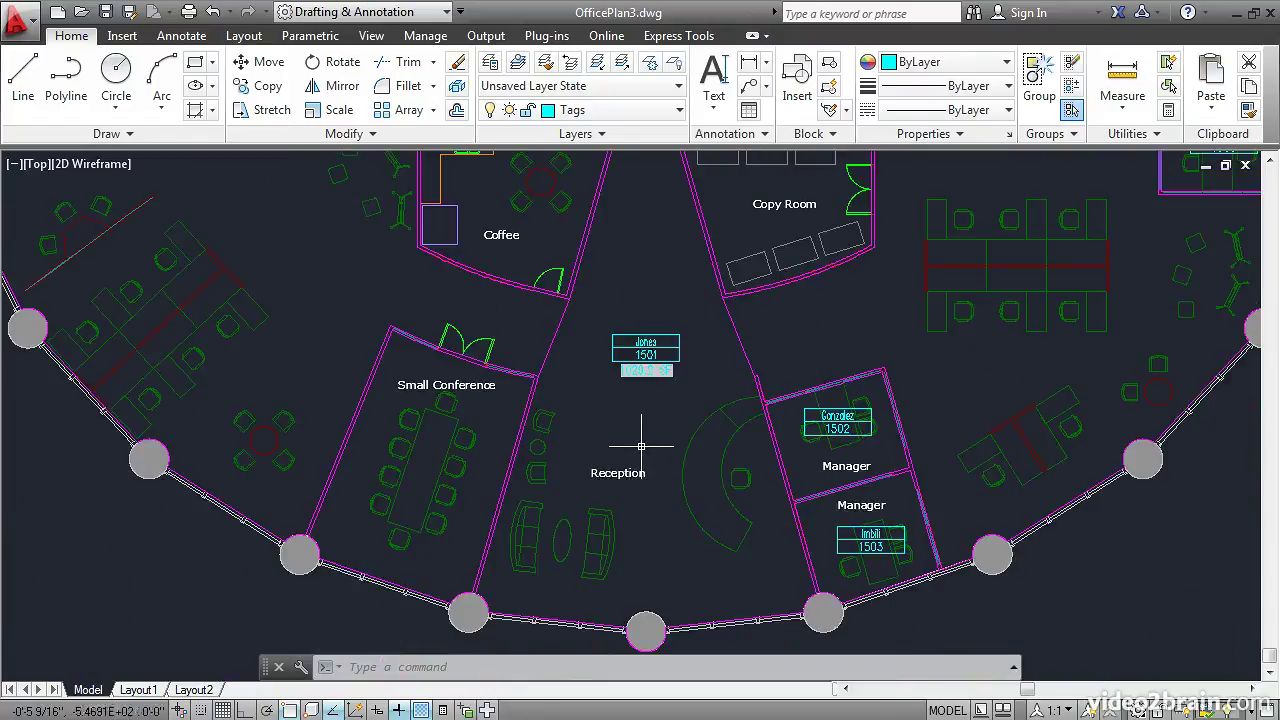
{"action": "left_click", "coordinate": [534, 401]}
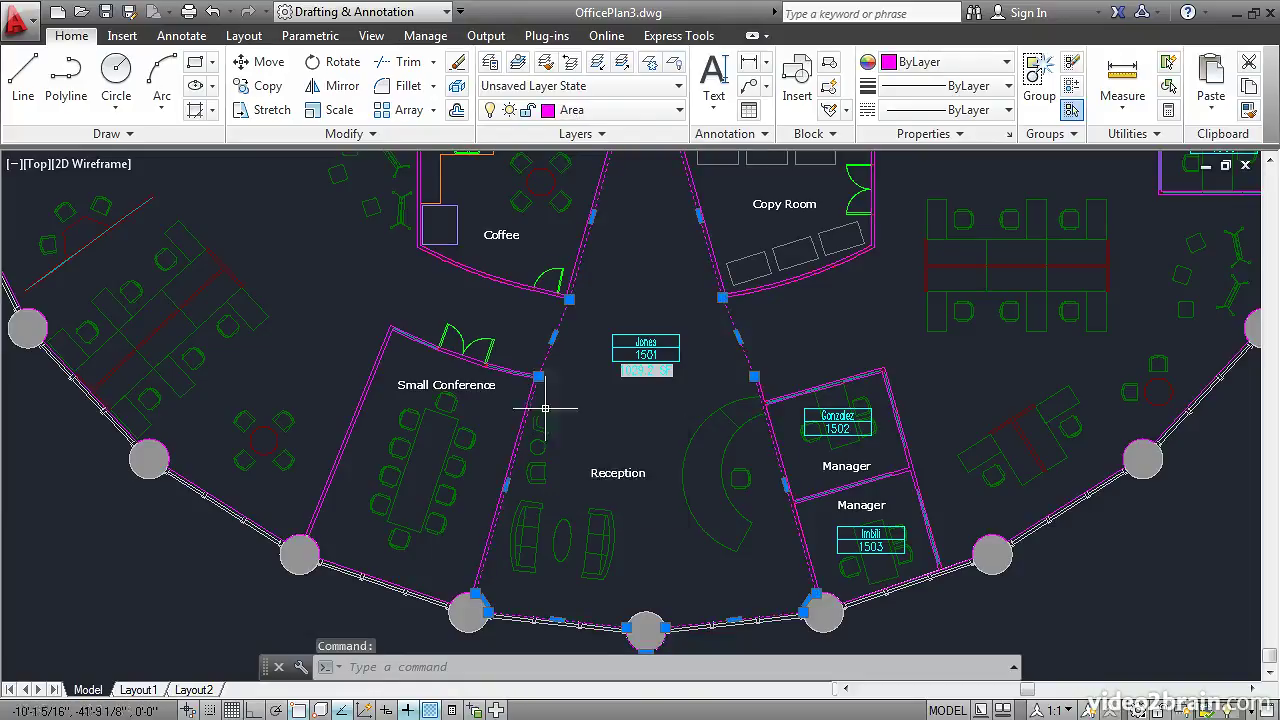
{"action": "scroll", "coordinate": [626, 390], "scroll_direction": "up", "scroll_amount": 2}
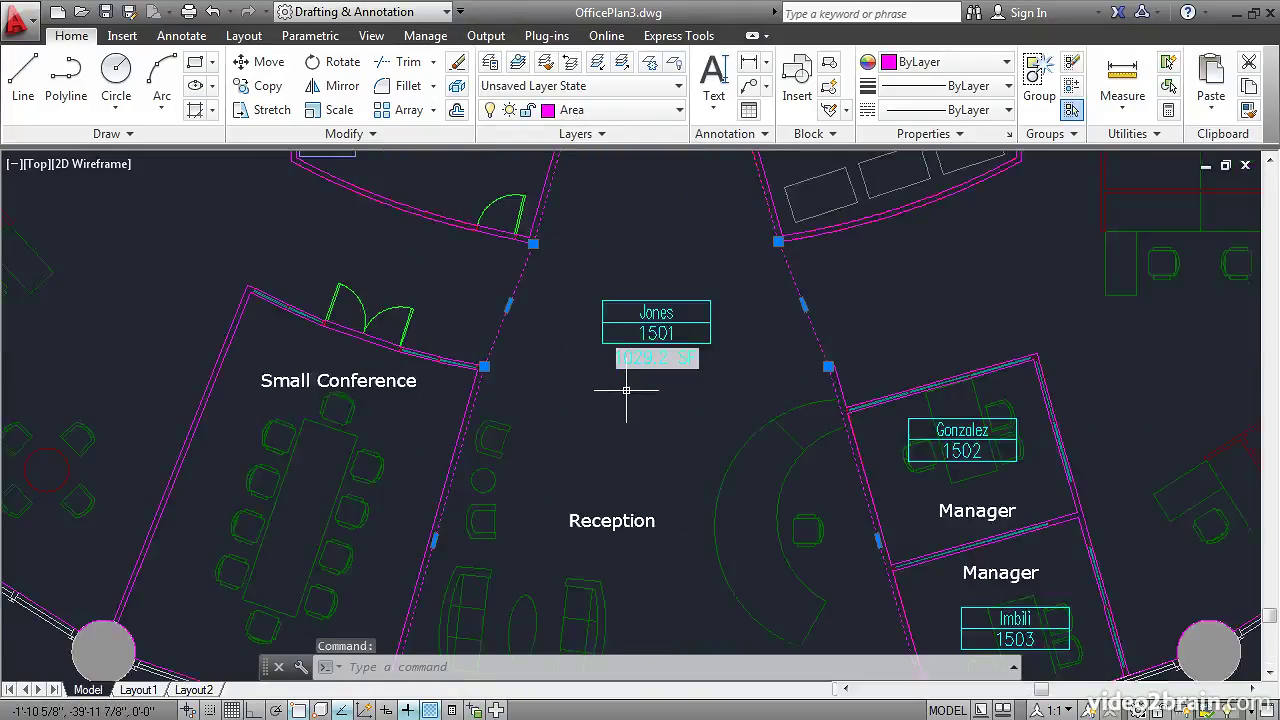
{"action": "scroll", "coordinate": [626, 390], "scroll_direction": "up", "scroll_amount": 2}
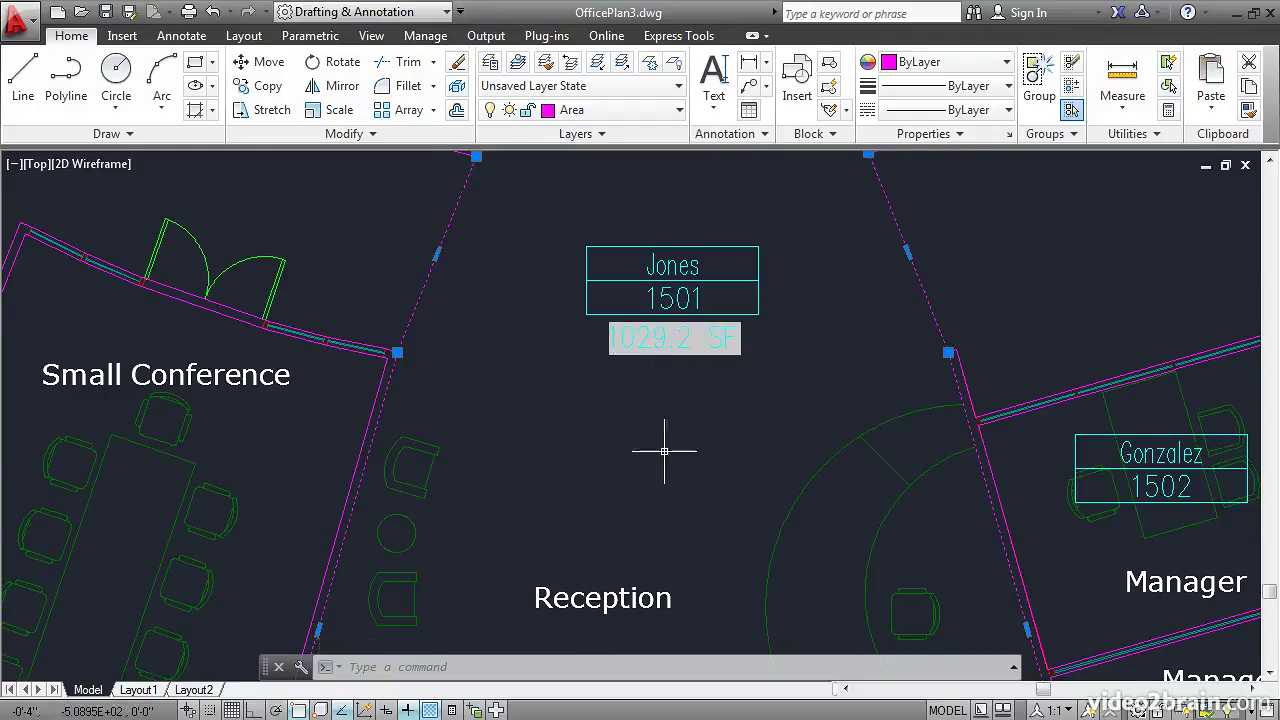
{"action": "scroll", "coordinate": [664, 451], "scroll_direction": "down", "scroll_amount": 4}
{"action": "scroll", "coordinate": [657, 357], "scroll_direction": "up", "scroll_amount": 2}
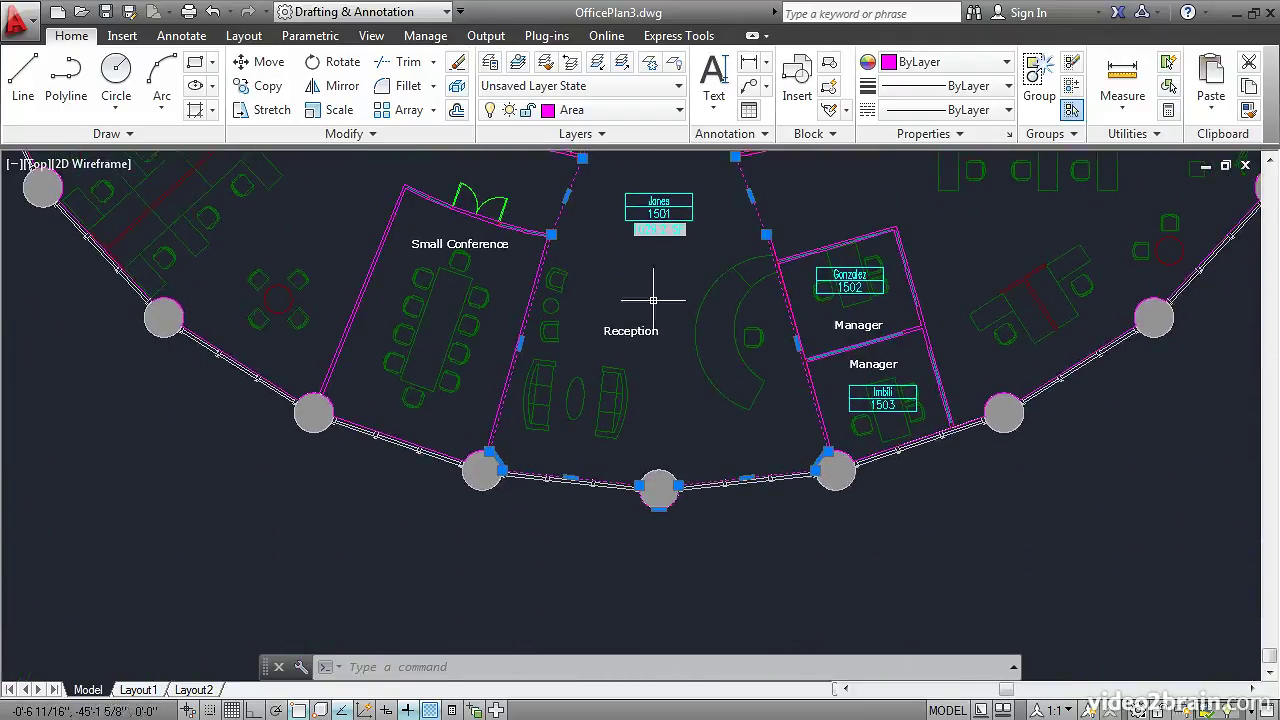
{"action": "scroll", "coordinate": [663, 434], "scroll_direction": "up", "scroll_amount": 4}
{"action": "middle_click_drag", "start_coordinate": [646, 457], "coordinate": [656, 320]}
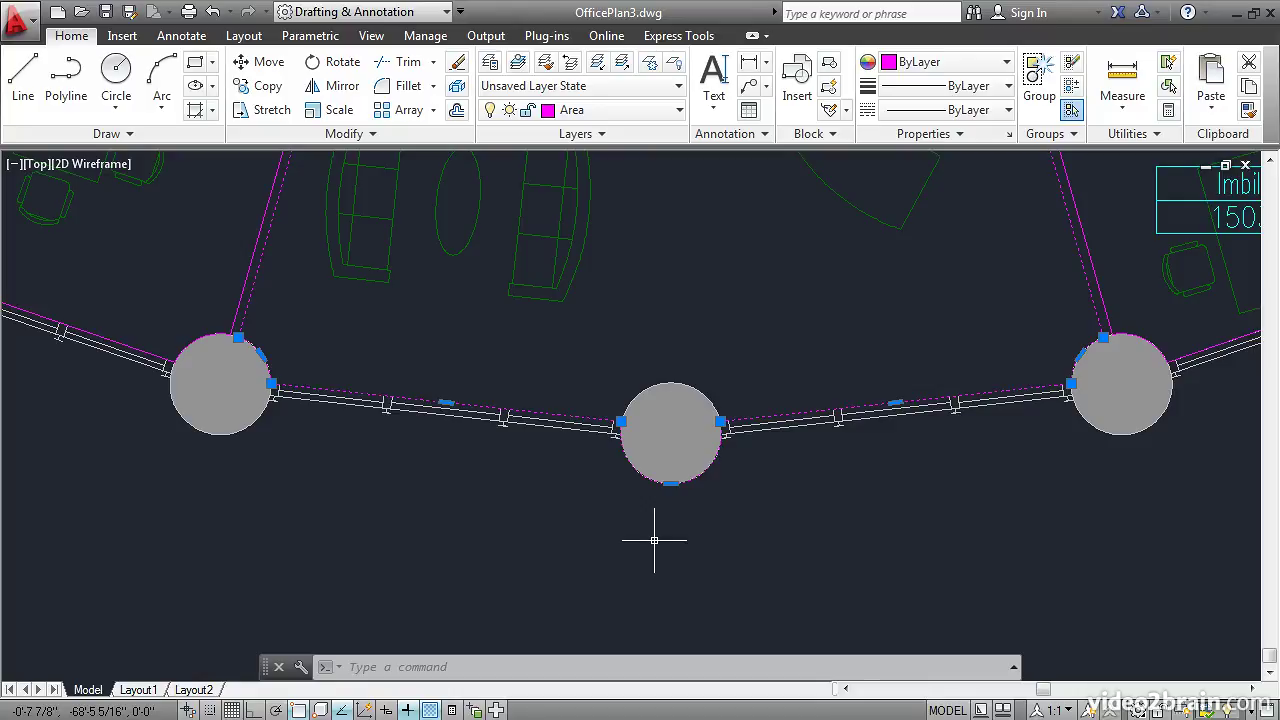
Step: Snap the boundary's bottom vertex perpendicular to the wall above the middle column
{"action": "left_click", "coordinate": [671, 484]}
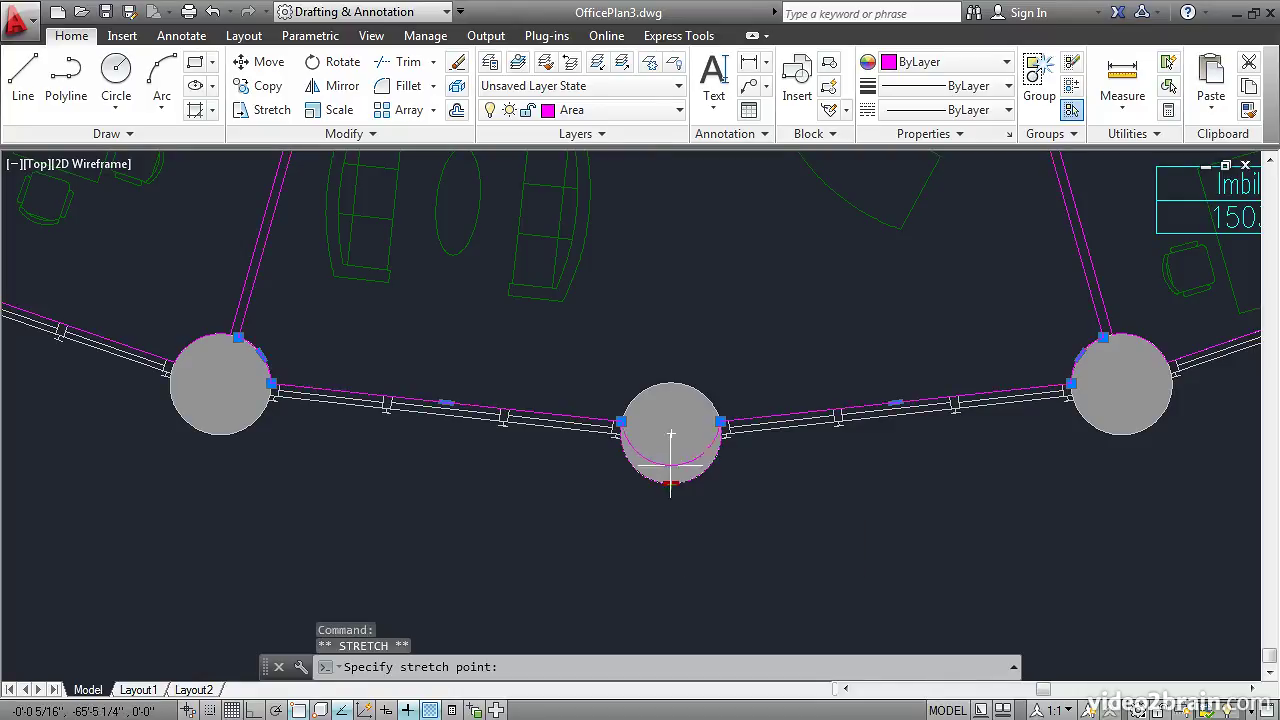
{"action": "left_click", "coordinate": [671, 383]}
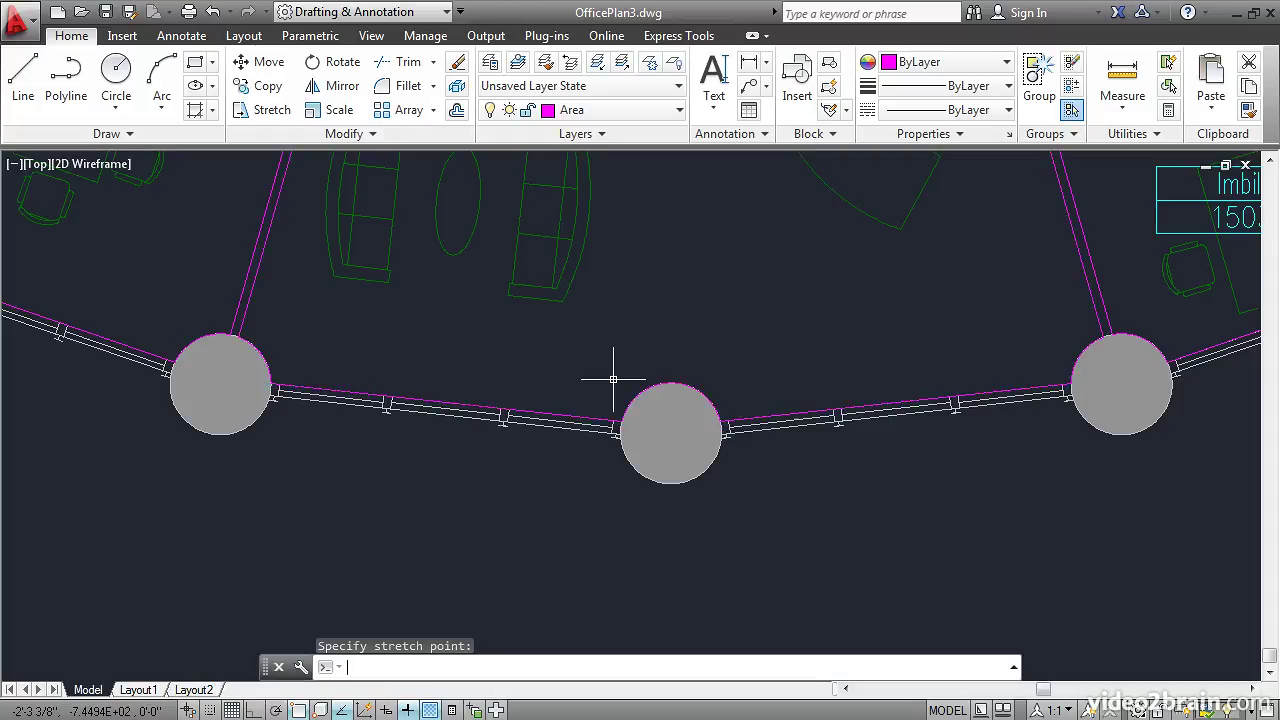
{"action": "key", "text": "Escape"}
{"action": "middle_click_drag", "start_coordinate": [673, 206], "coordinate": [640, 537]}
{"action": "middle_click_drag", "start_coordinate": [646, 237], "coordinate": [669, 525]}
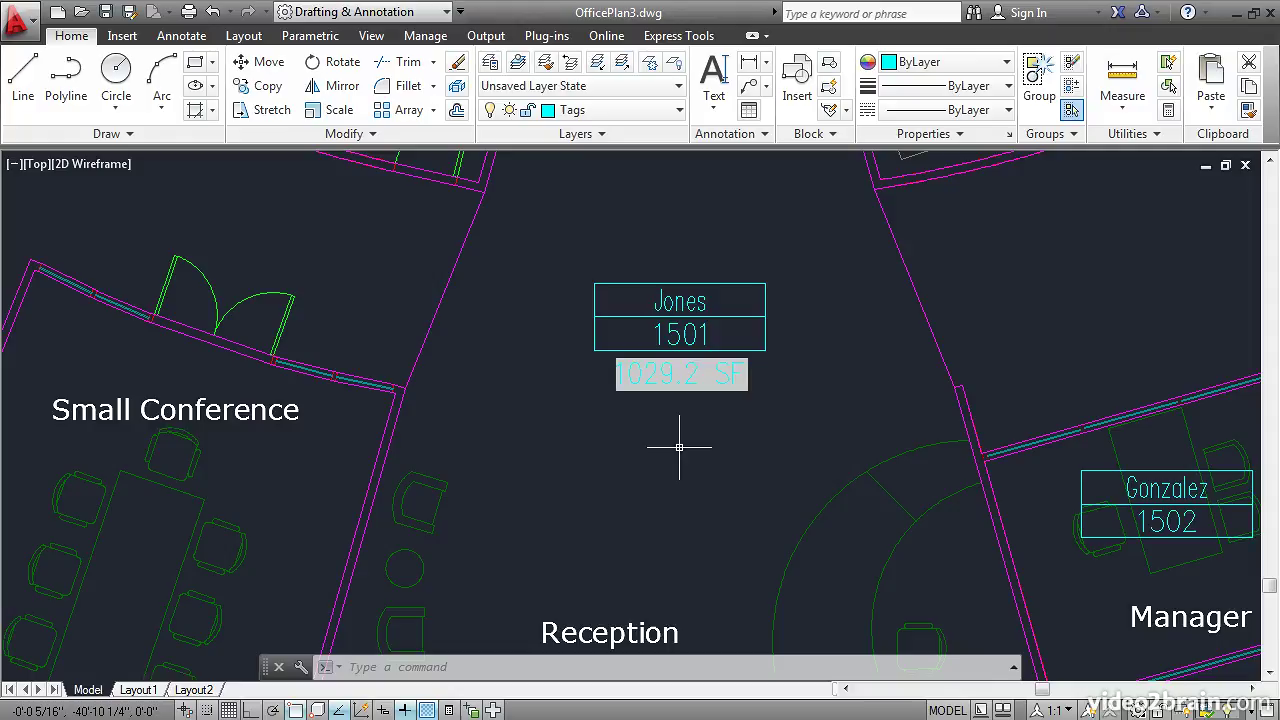
Step: Run REGEN so the Reception area field updates to 1016.6 SF
{"action": "type", "text": "regen"}
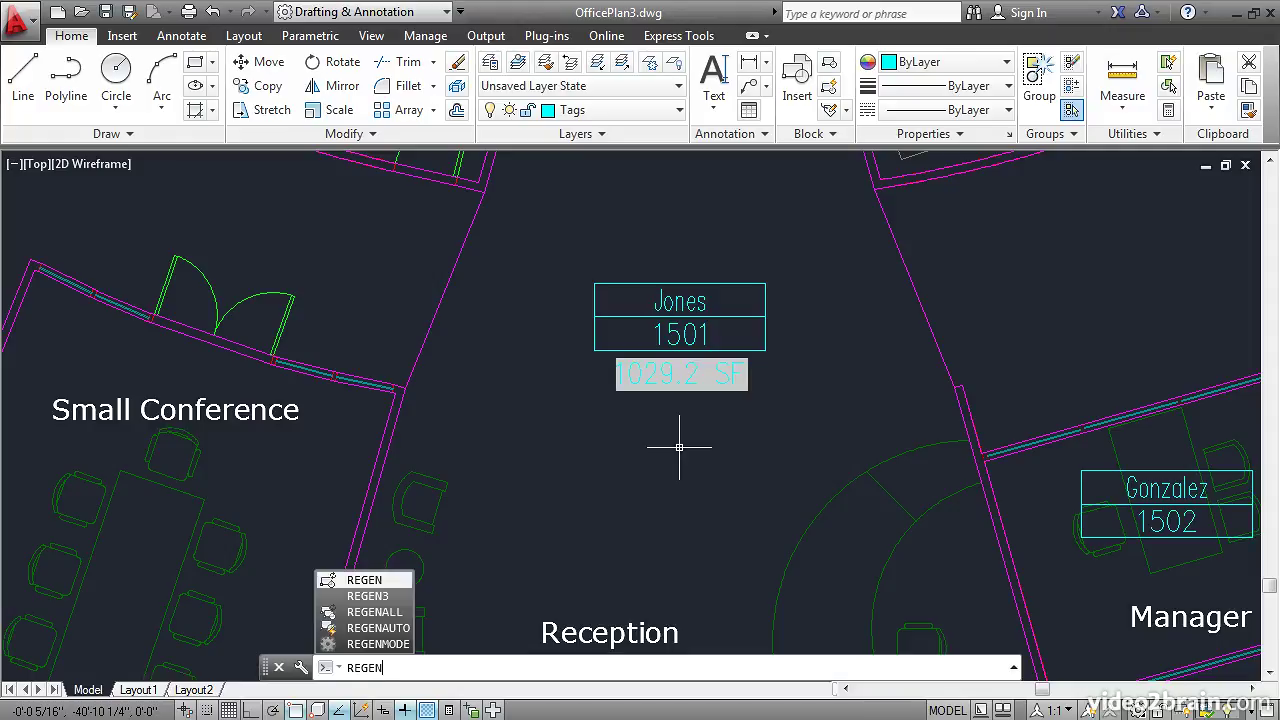
{"action": "key", "text": "Return"}
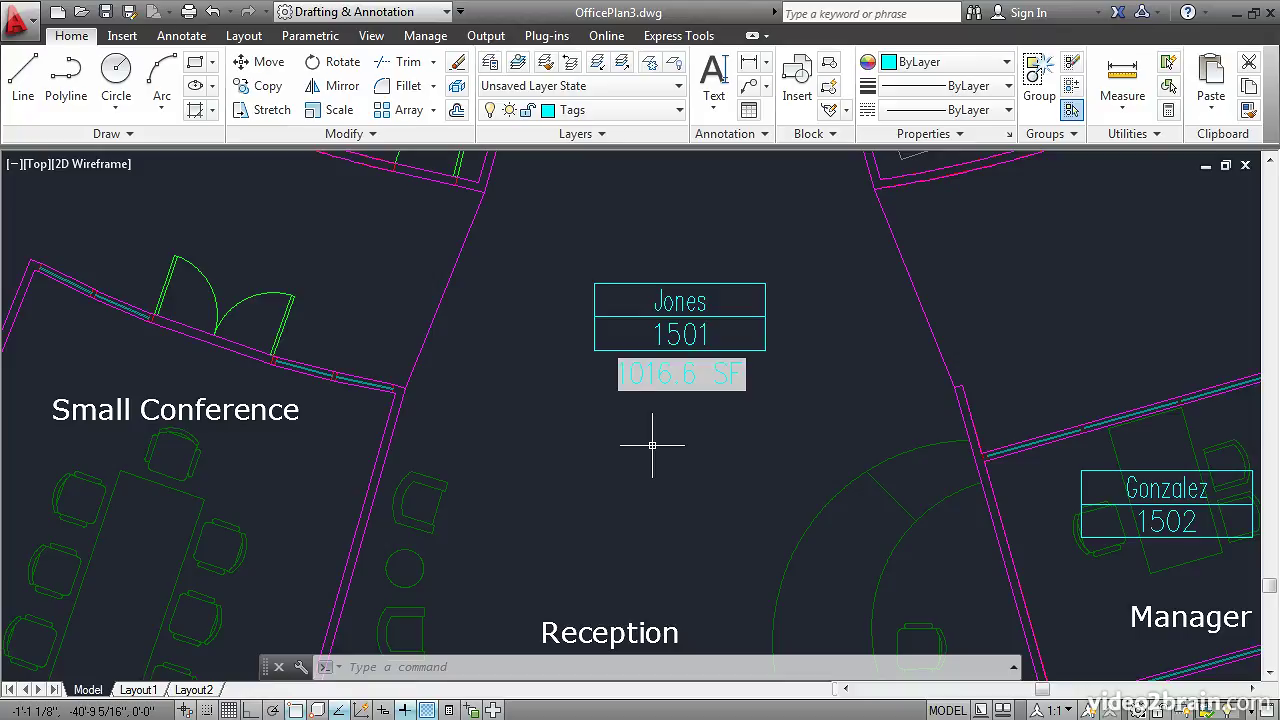
Step: Turn off the Area layer to hide the magenta room boundaries
{"action": "left_click", "coordinate": [676, 110]}
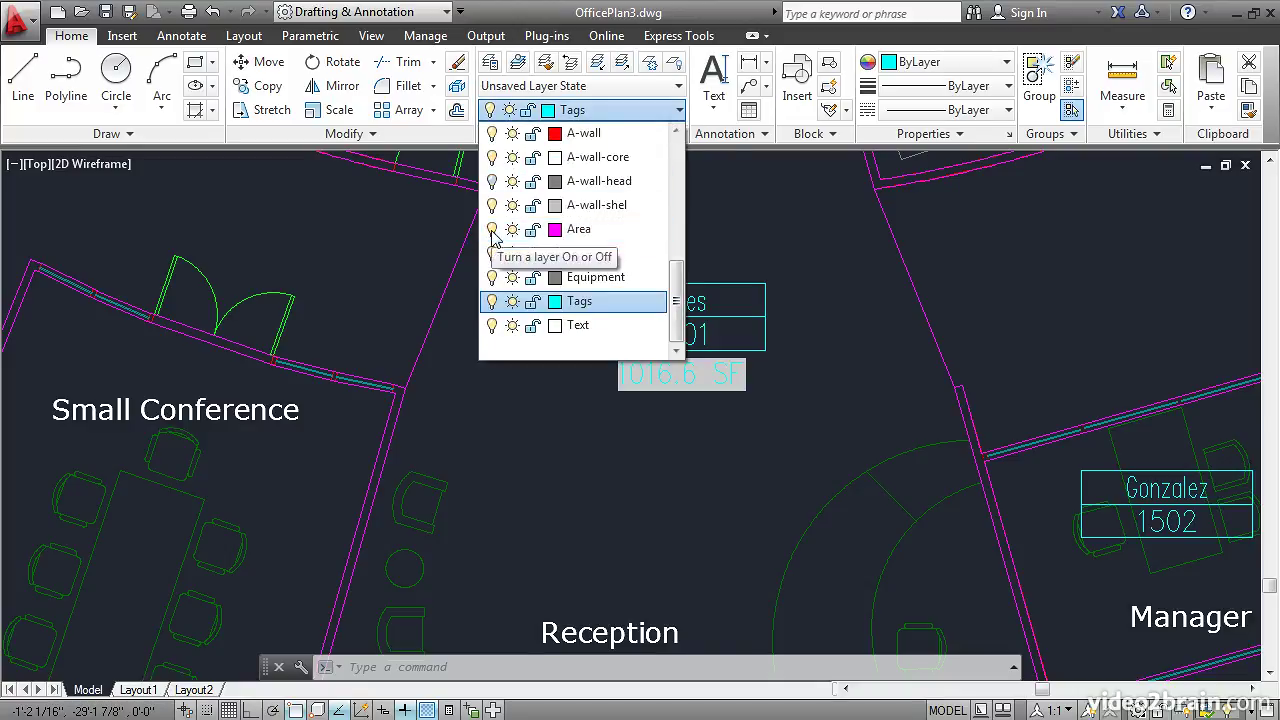
{"action": "left_click", "coordinate": [491, 229]}
{"action": "left_click", "coordinate": [510, 428]}
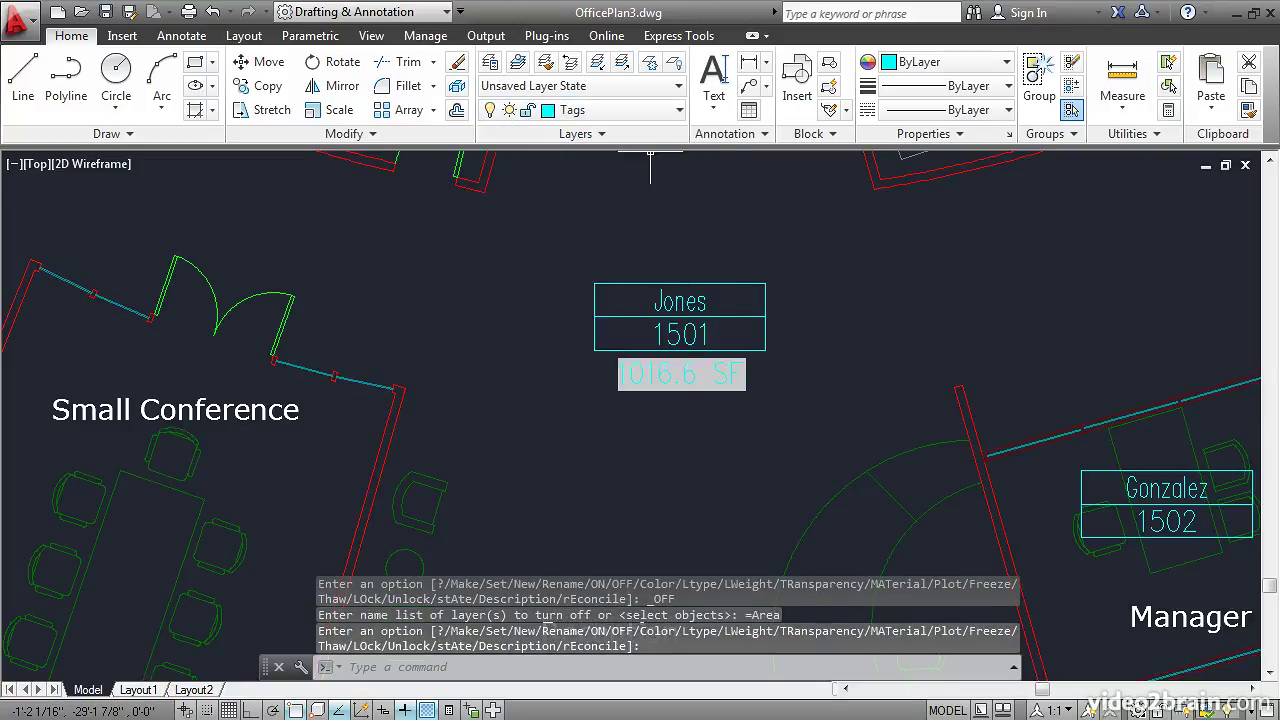